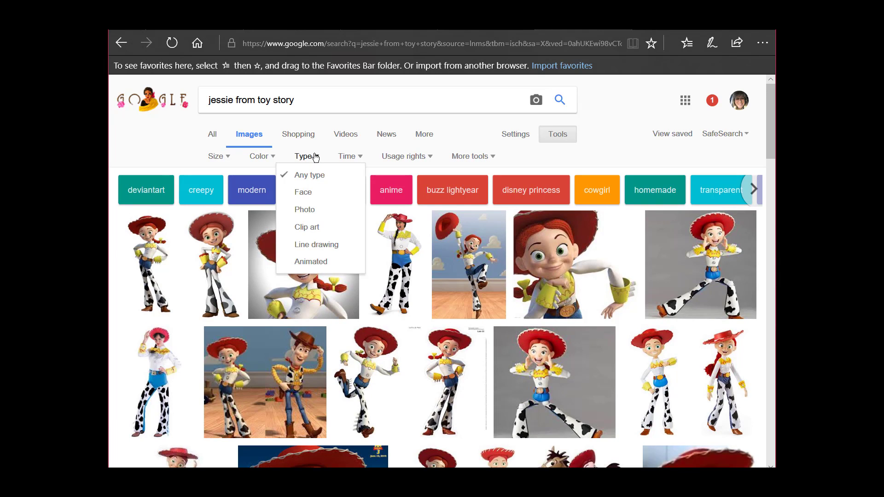
Limit the Jessie image results to pictures larger than 2 MP (1600×1200)
click(601, 159)
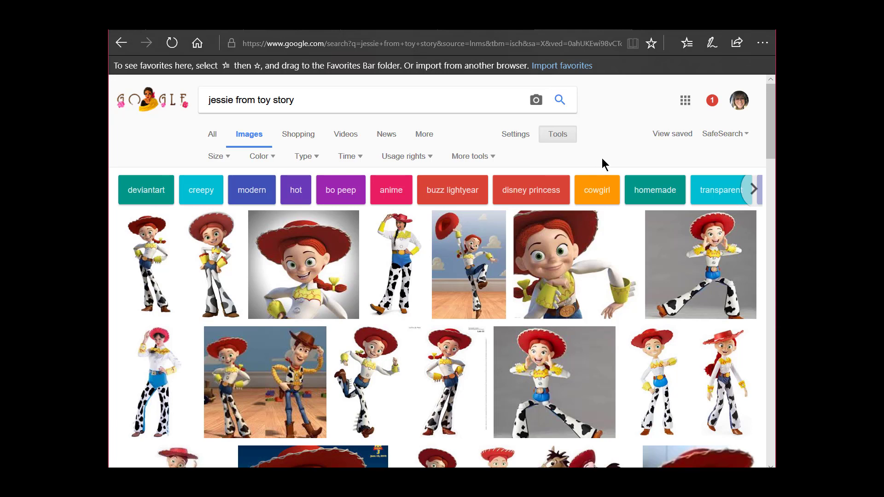
click(562, 138)
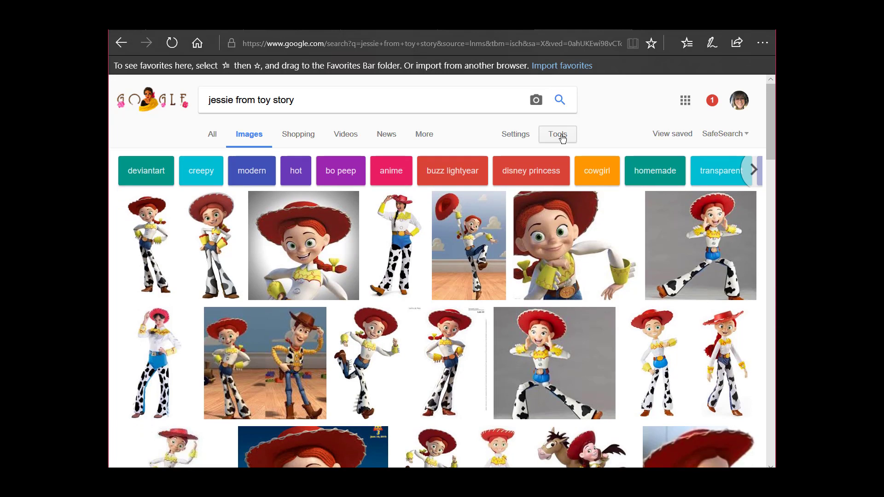
click(559, 138)
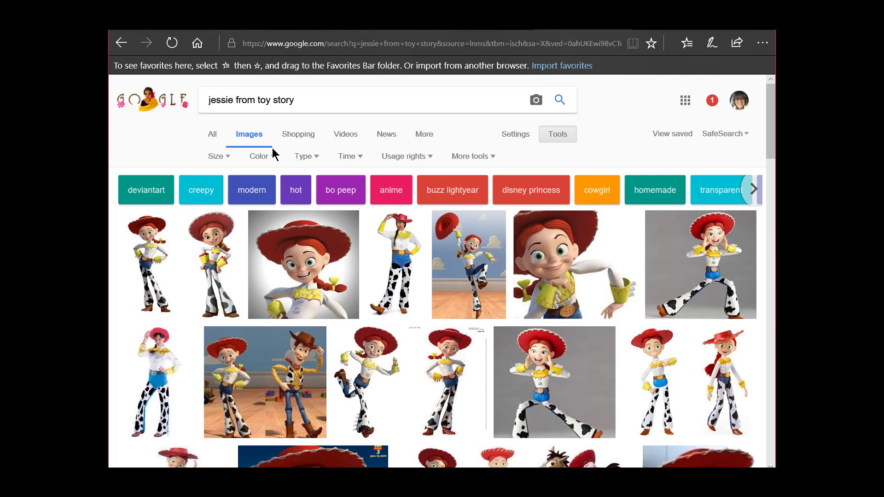
click(217, 157)
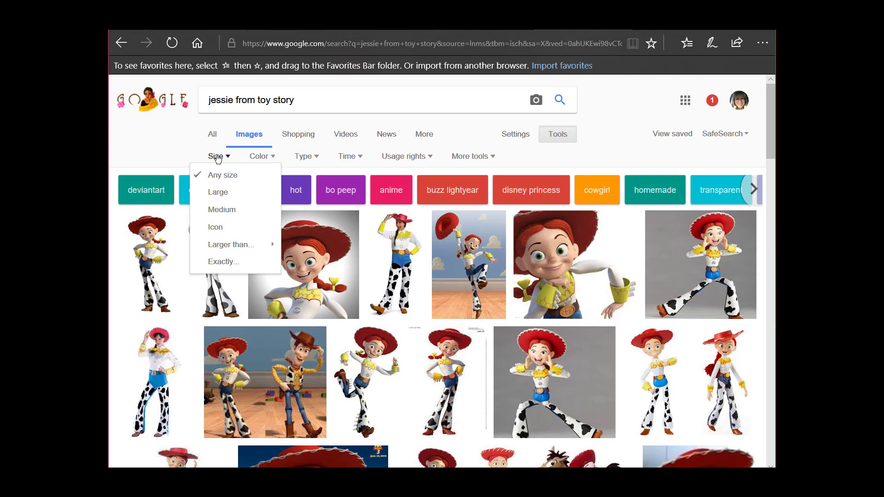
mouse_move(217, 245)
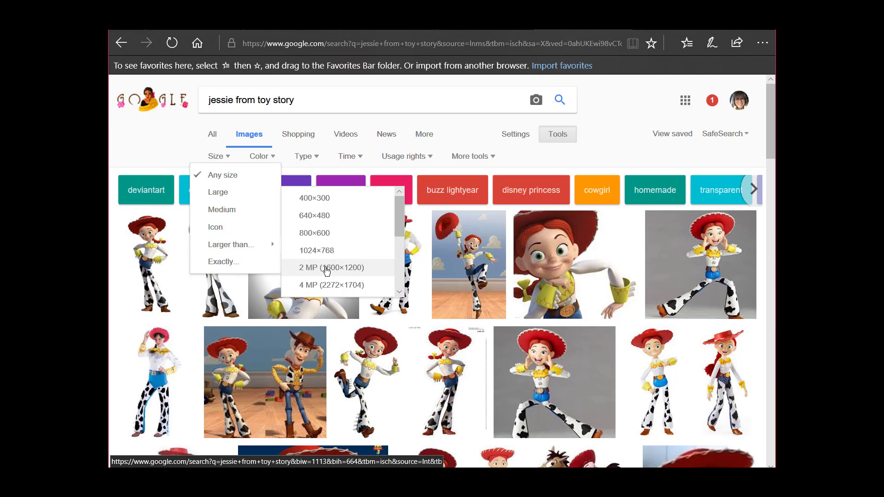
click(357, 271)
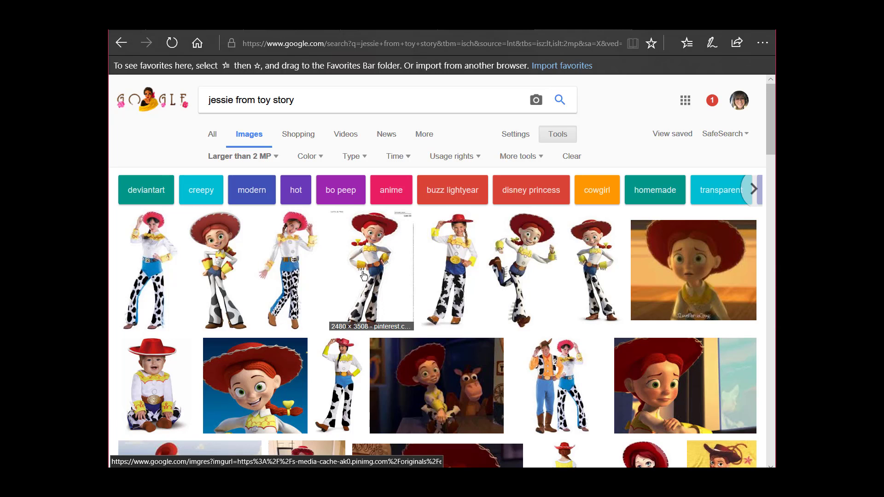
Turn on Show sizes for the filtered image results and look through the listed dimensions
click(558, 134)
click(557, 134)
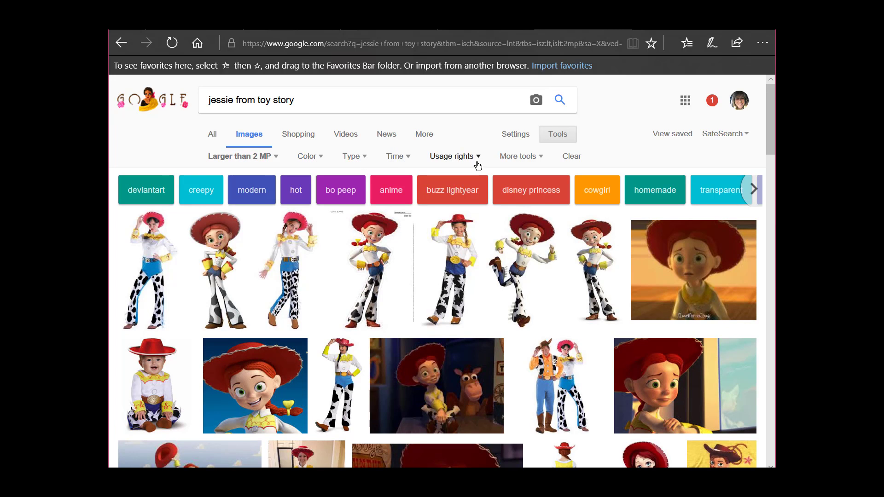
click(539, 161)
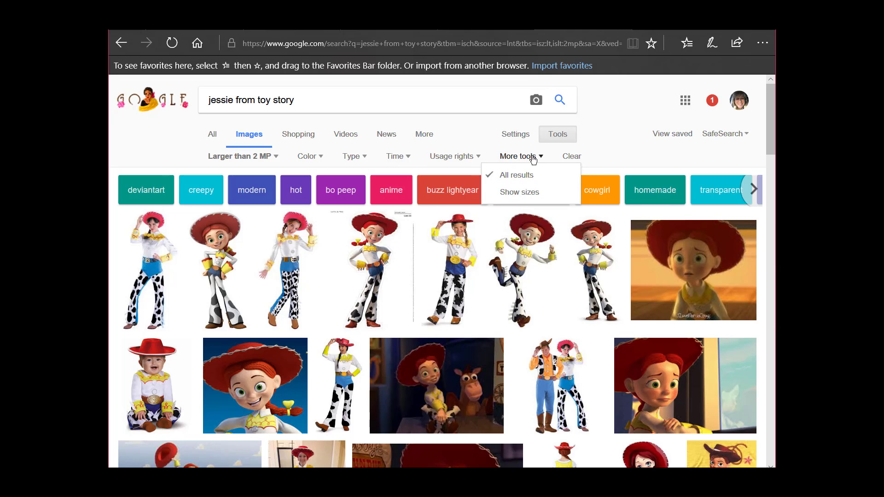
click(519, 193)
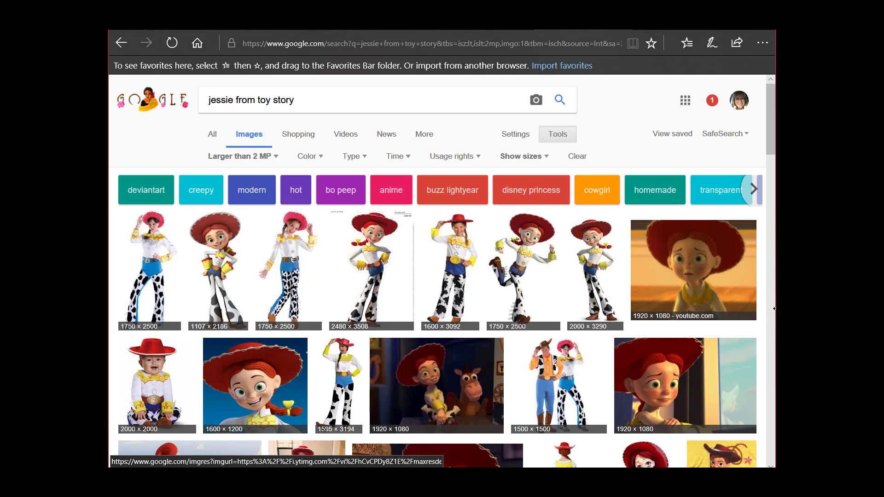
scroll(761, 334, down, 2)
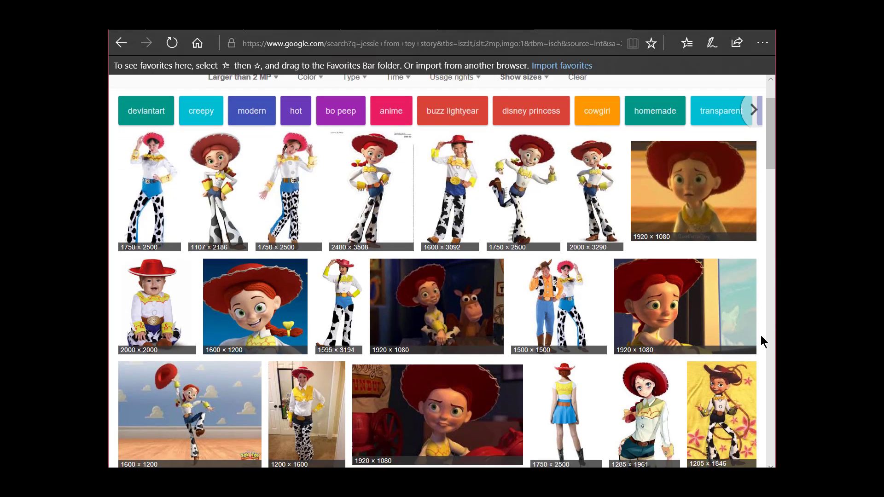
scroll(760, 335, down, 4)
scroll(760, 336, down, 7)
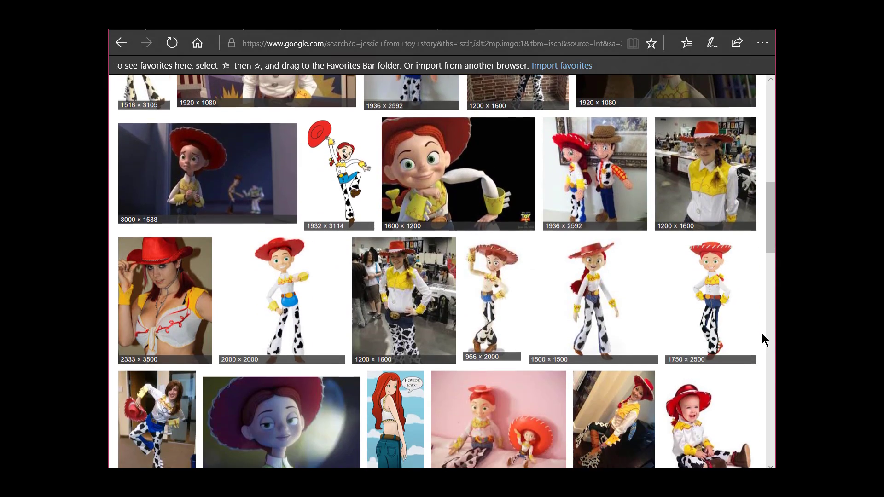
scroll(763, 333, up, 14)
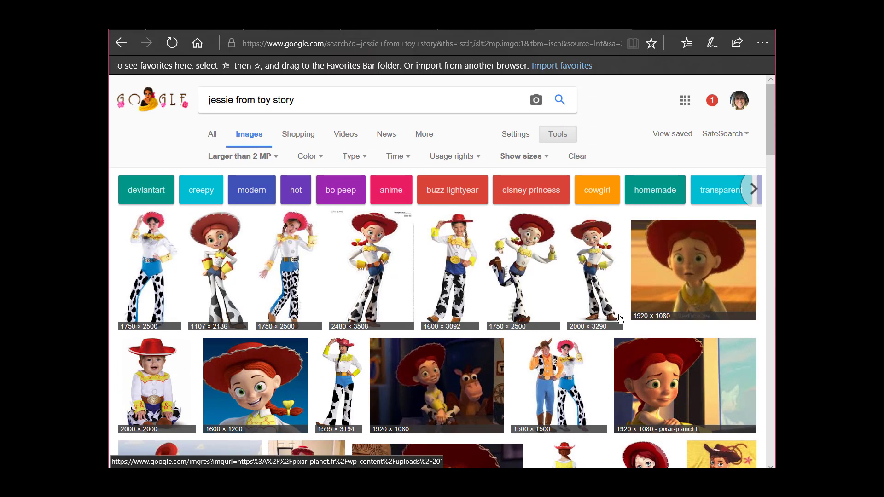
Reset the image search filters by reloading the image results, and turn on Show sizes
click(212, 136)
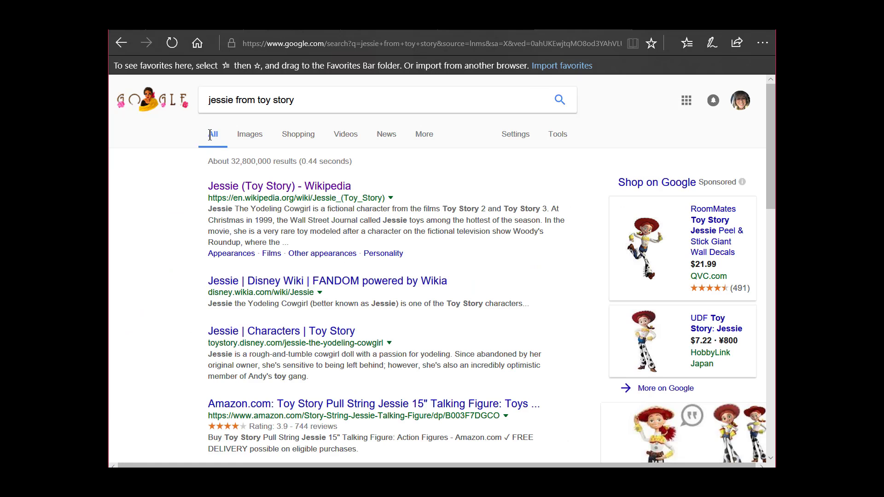
click(254, 137)
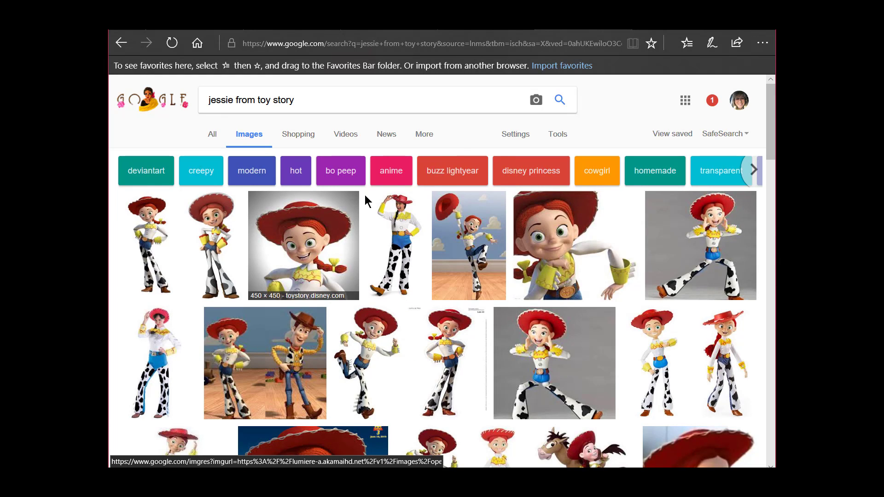
click(557, 135)
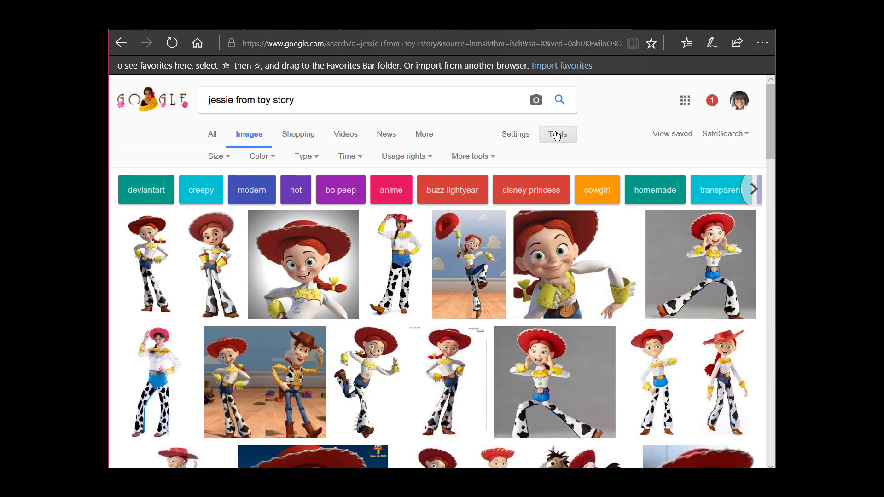
click(466, 155)
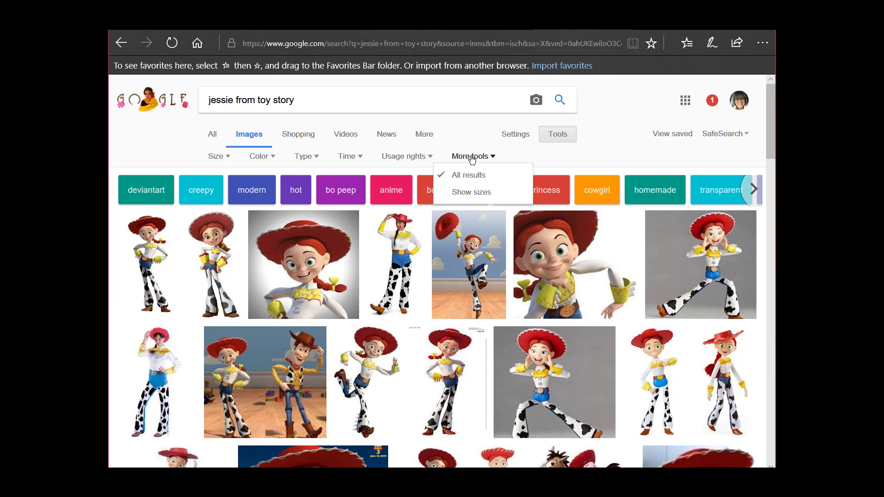
click(466, 196)
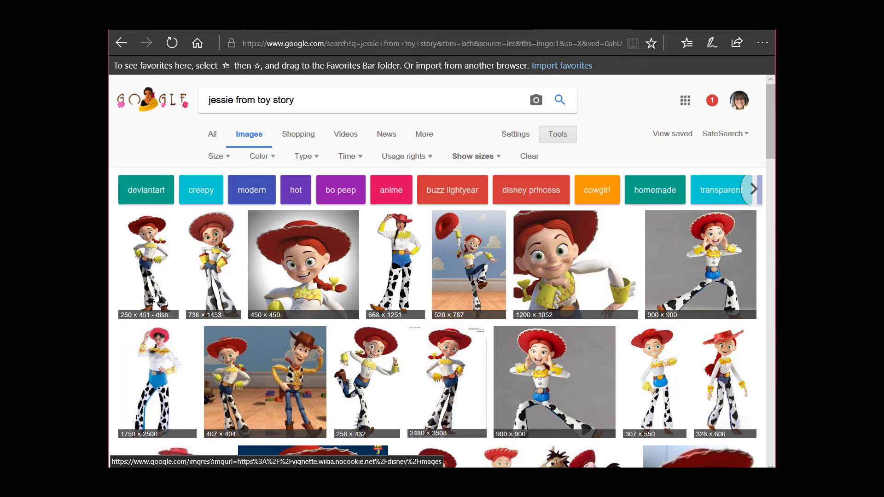
Preview the 250 × 451 Jessie picture, and restrict the results to images larger than 2 MP (1600×1200)
click(153, 271)
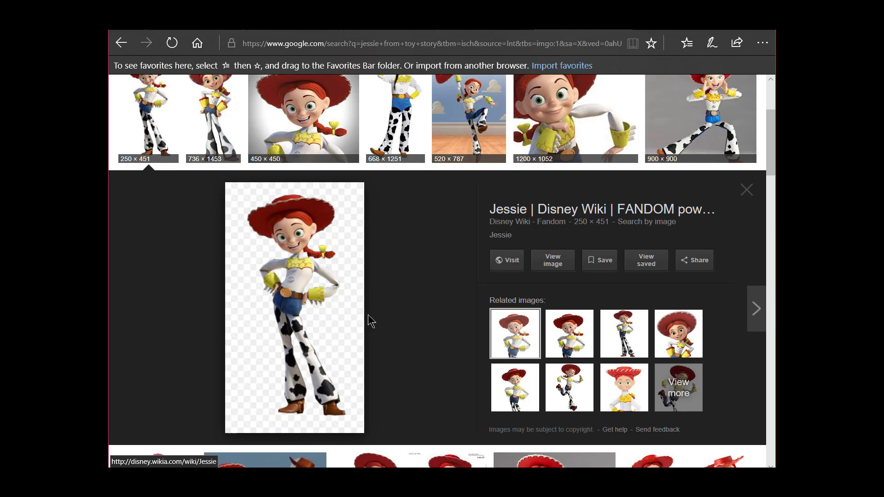
scroll(331, 310, up, 3)
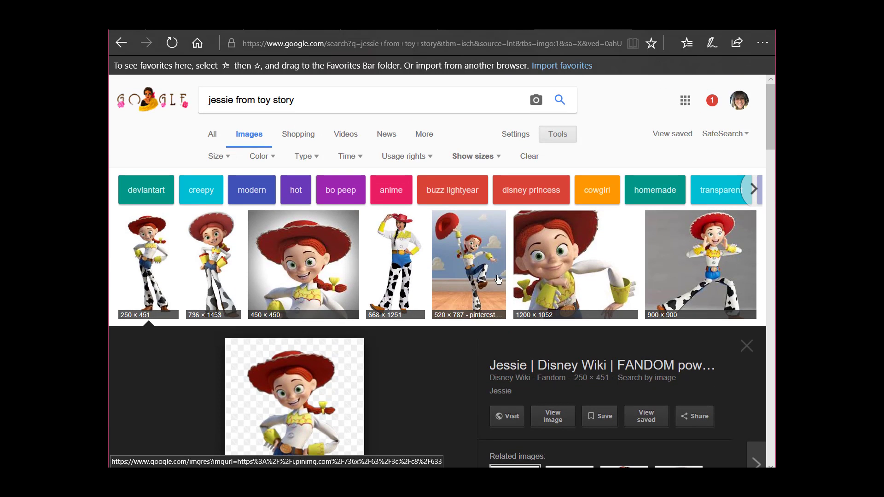
click(218, 156)
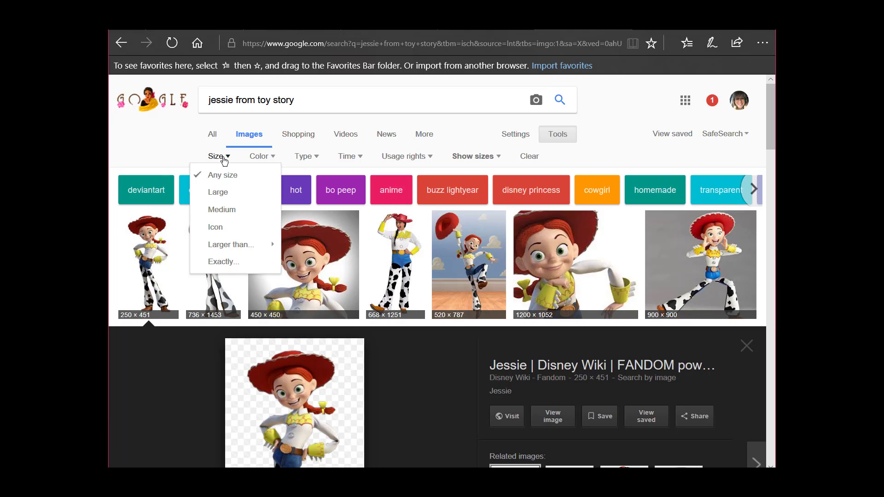
mouse_move(220, 254)
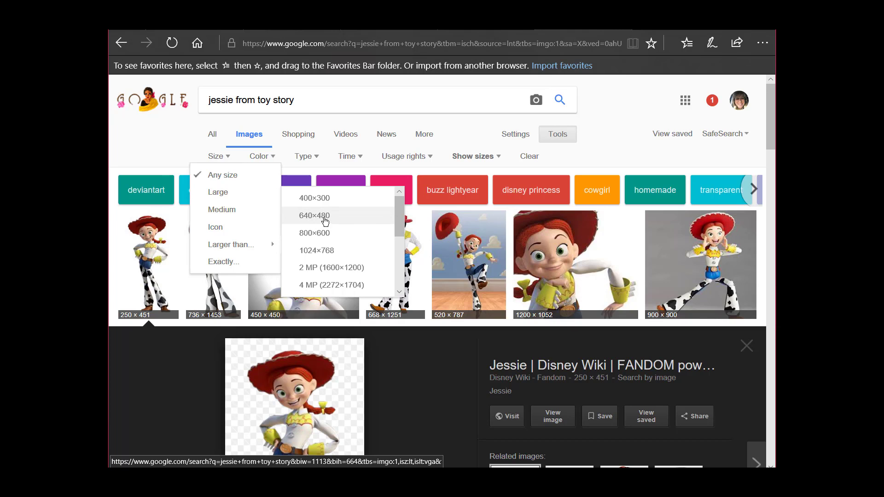
click(316, 271)
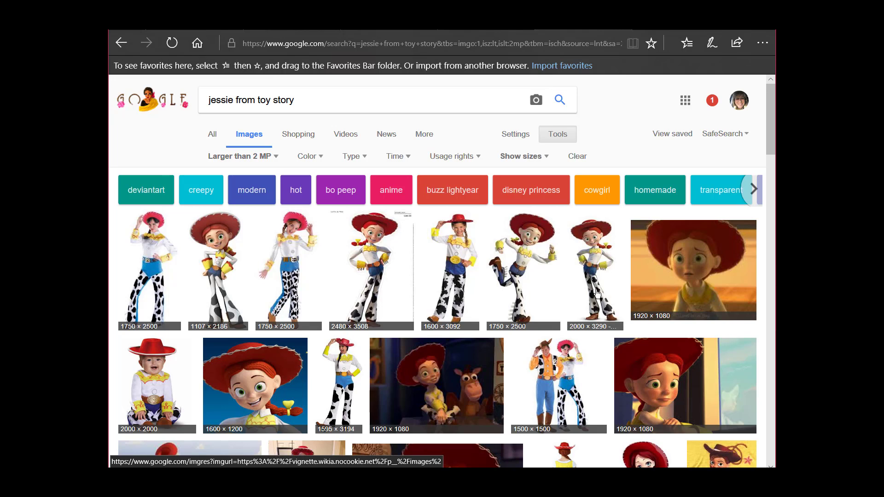
Preview the 2480 × 3508 Jessie images and select the related transparent 2000 × 3290 picture, Jessie Toy Story 3.png
click(376, 270)
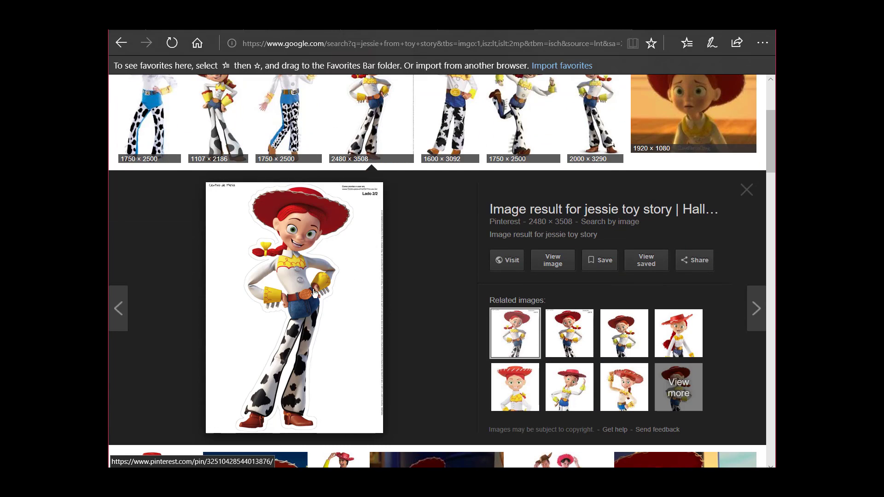
right_click(307, 294)
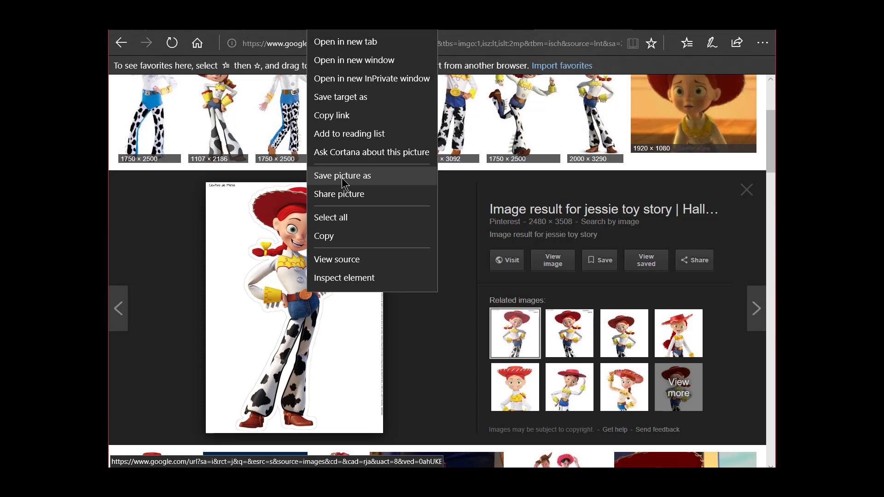
click(414, 331)
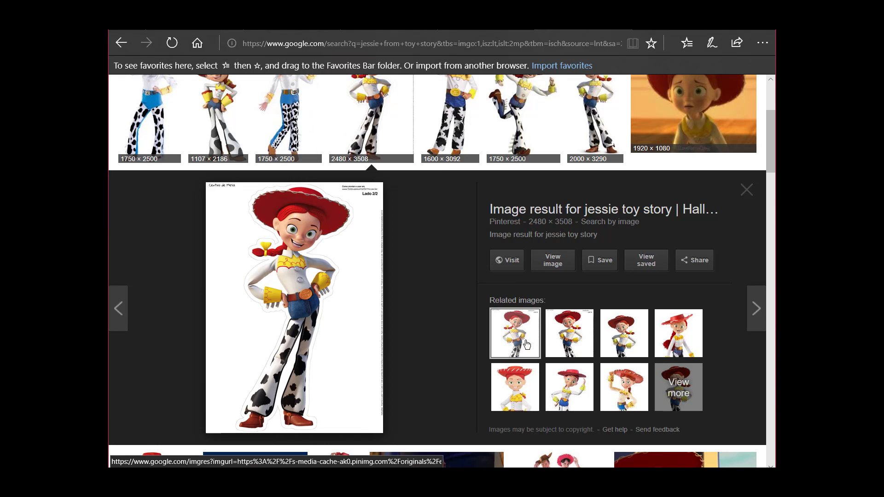
click(553, 339)
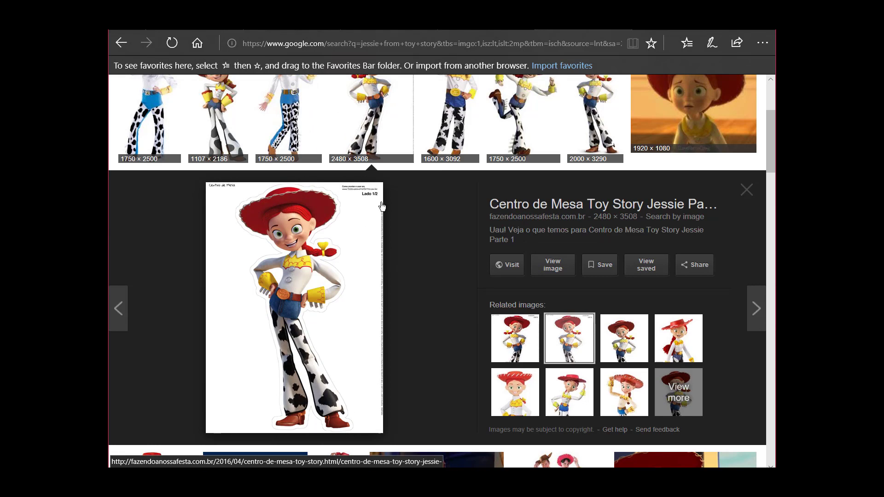
click(624, 346)
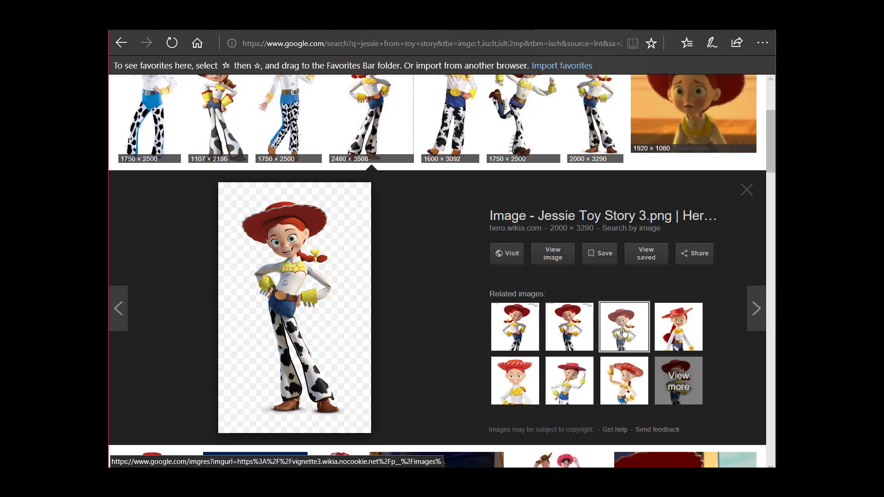
Save the transparent Jessie picture as the PNG file Jessie_Toy_Story_3 in the Toy Story folder under Desktop > SVG
right_click(297, 289)
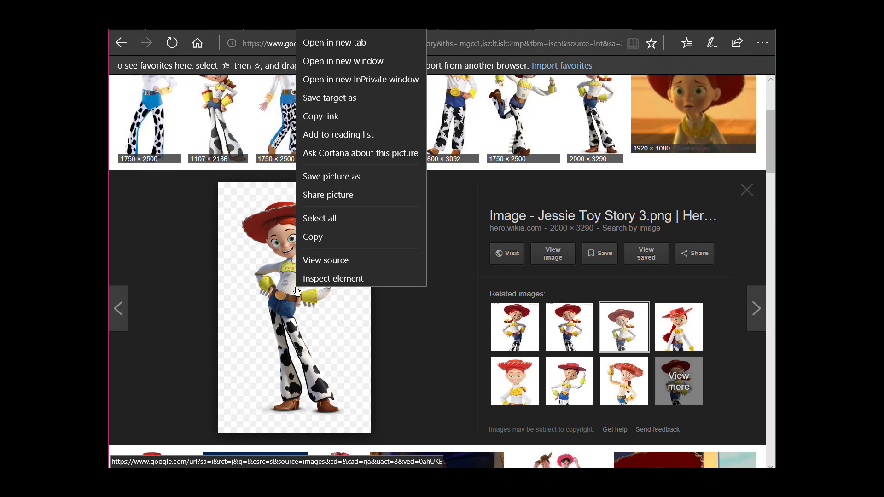
click(341, 174)
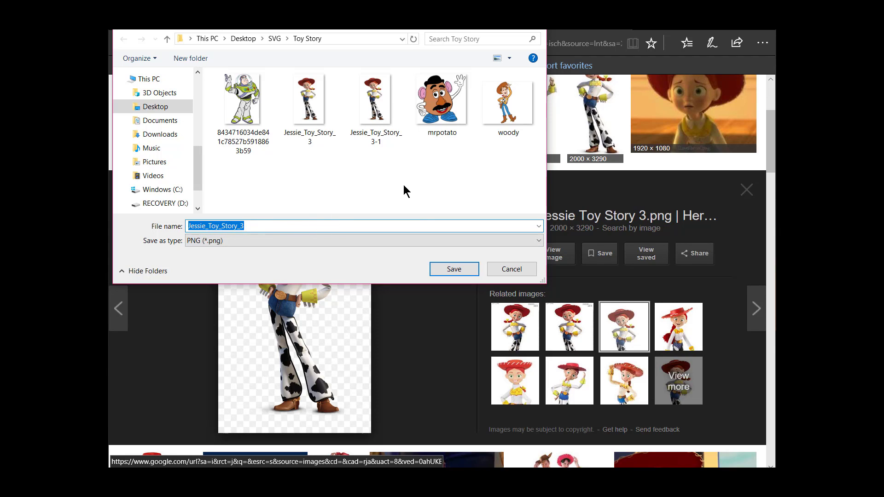
click(448, 272)
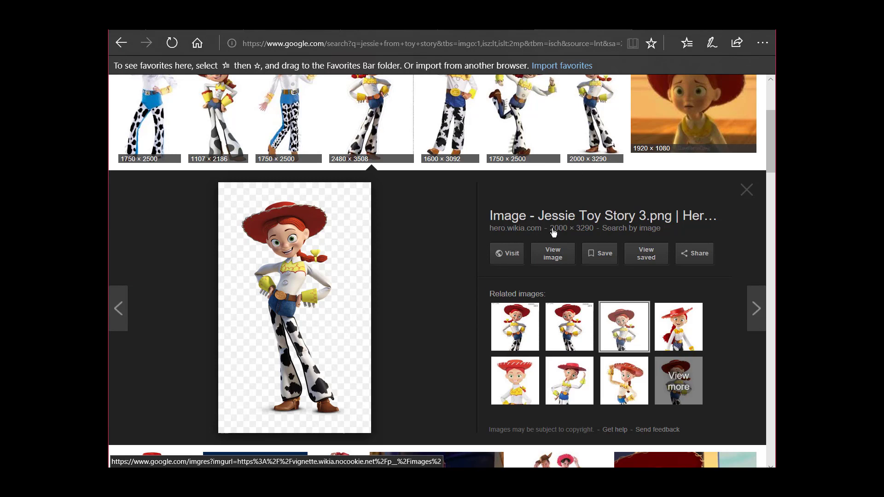
Switch to Cricut Design Space, cancel the Jessie - Toy Story cut and return to its canvas
click(502, 33)
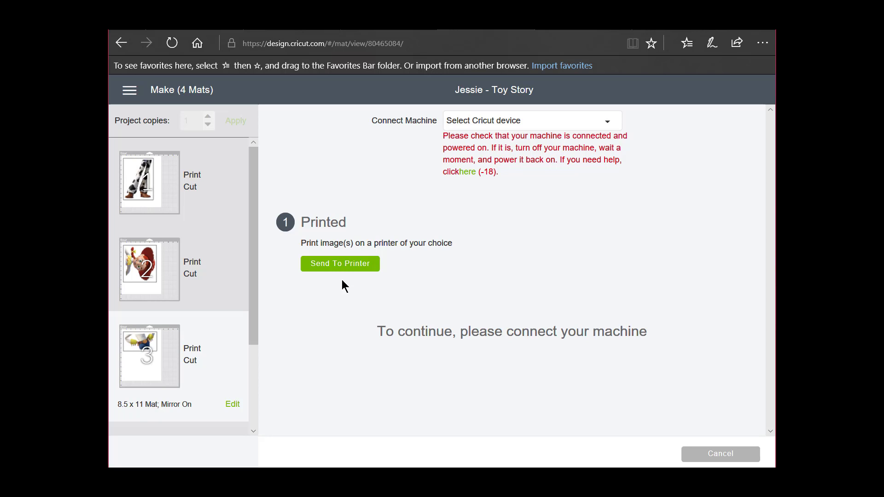
click(130, 92)
click(138, 153)
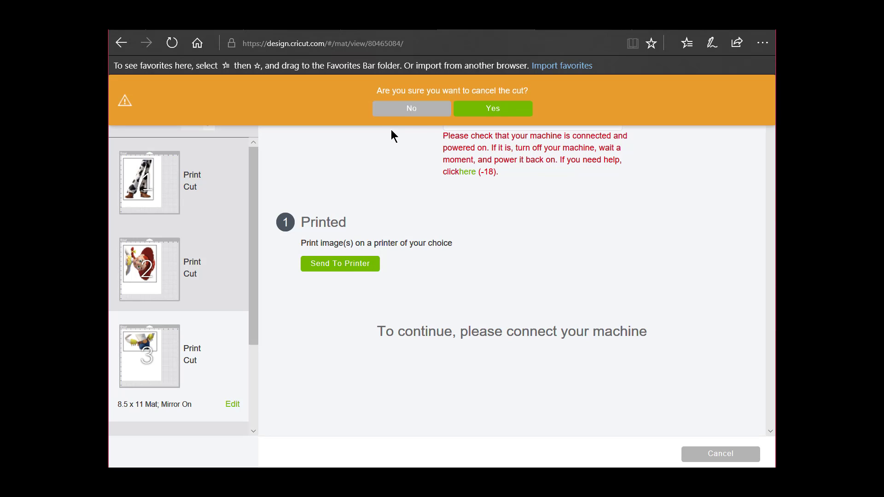
click(491, 110)
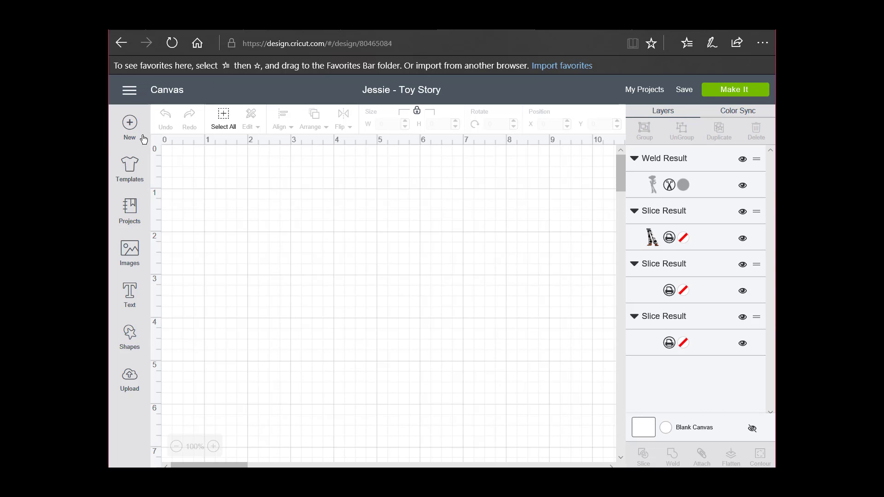
Start a new blank project and begin uploading a new image rather than a pattern
click(130, 125)
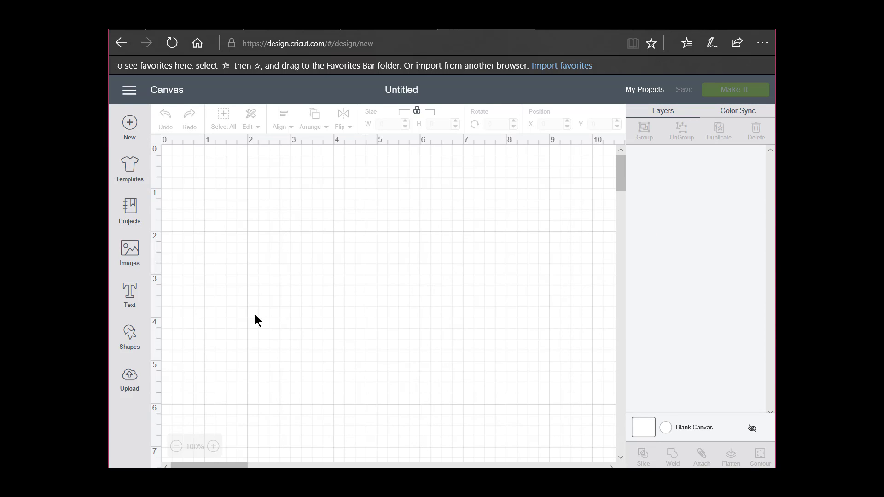
click(129, 378)
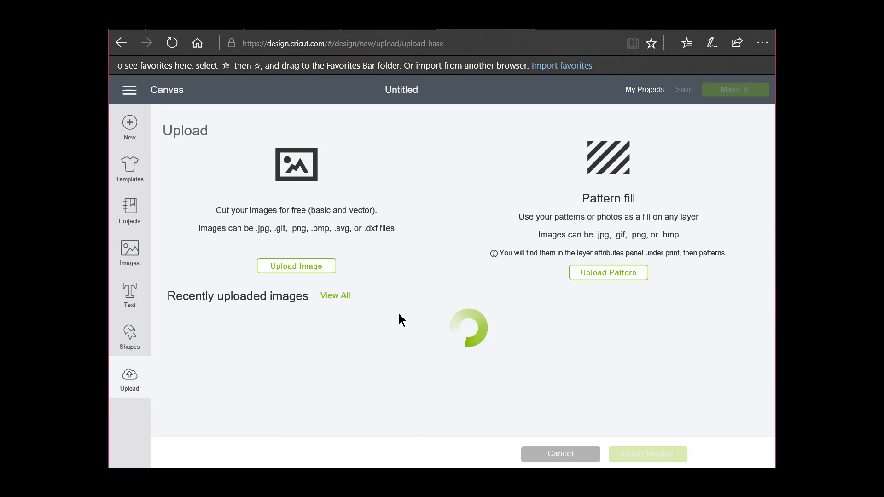
scroll(536, 305, down, 2)
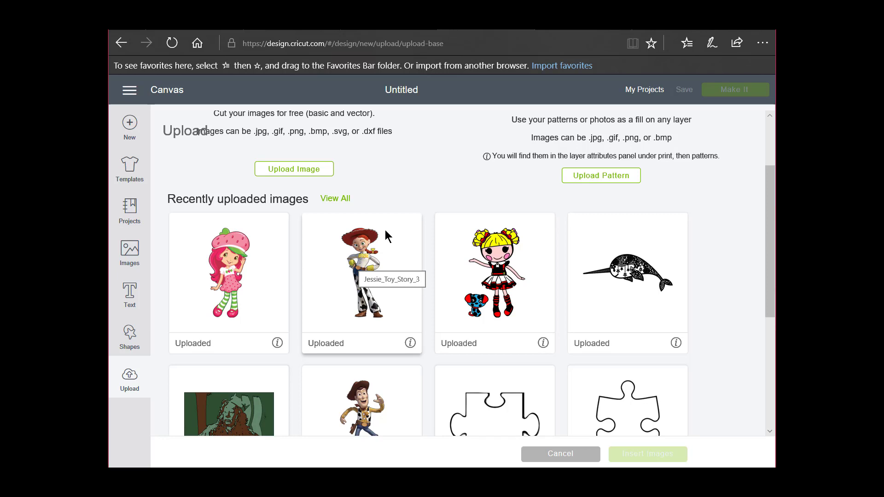
click(319, 172)
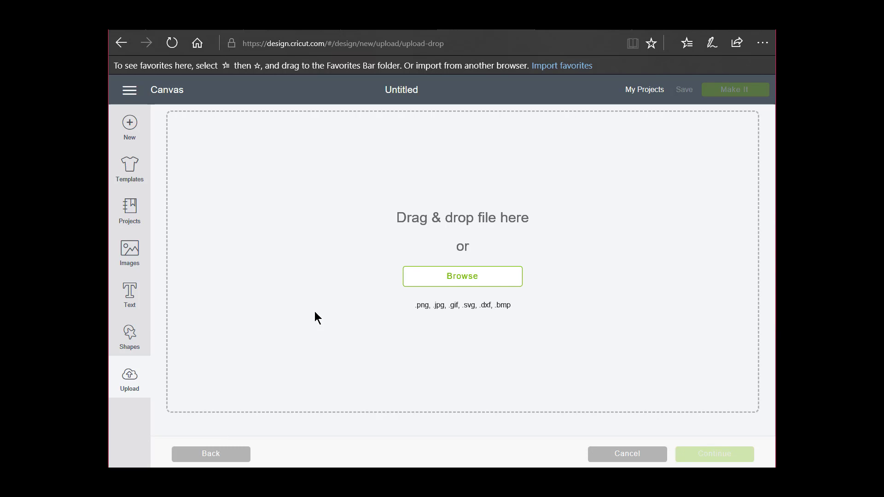
Load the Jessie_Toy_Story_3 picture from the Toy Story folder under Desktop > SVG
click(465, 282)
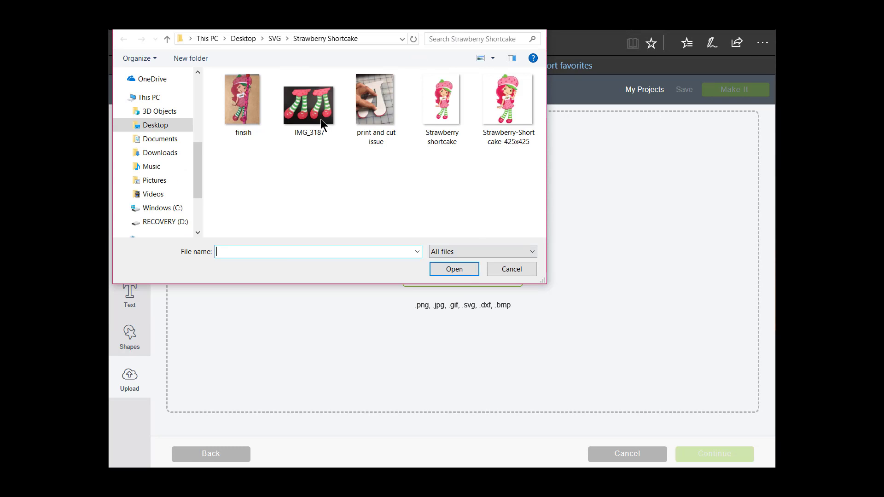
click(167, 39)
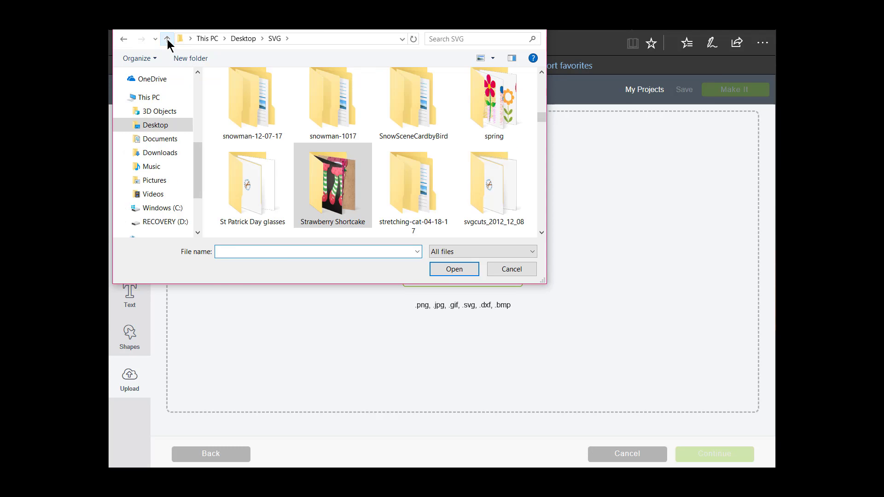
scroll(386, 138, down, 3)
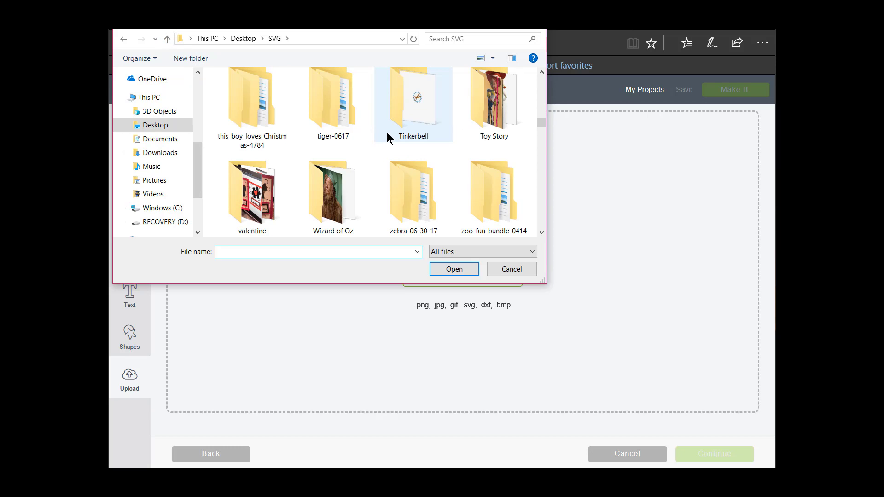
double_click(472, 122)
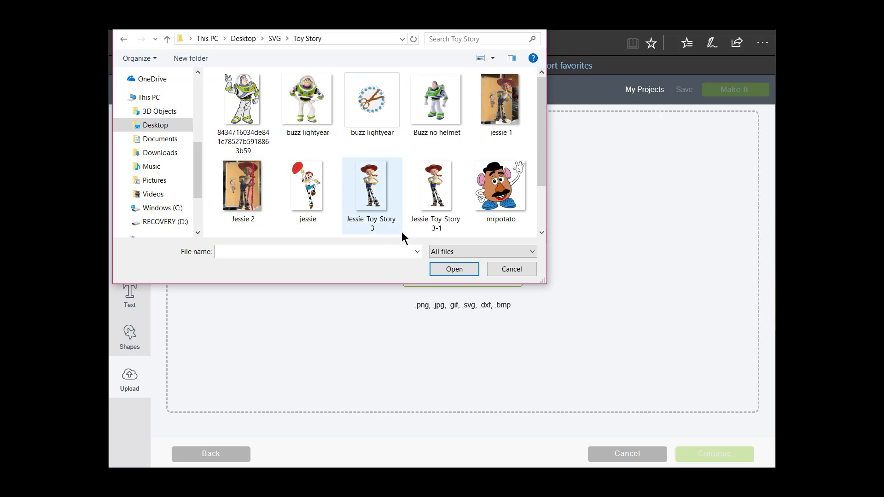
click(383, 195)
click(450, 270)
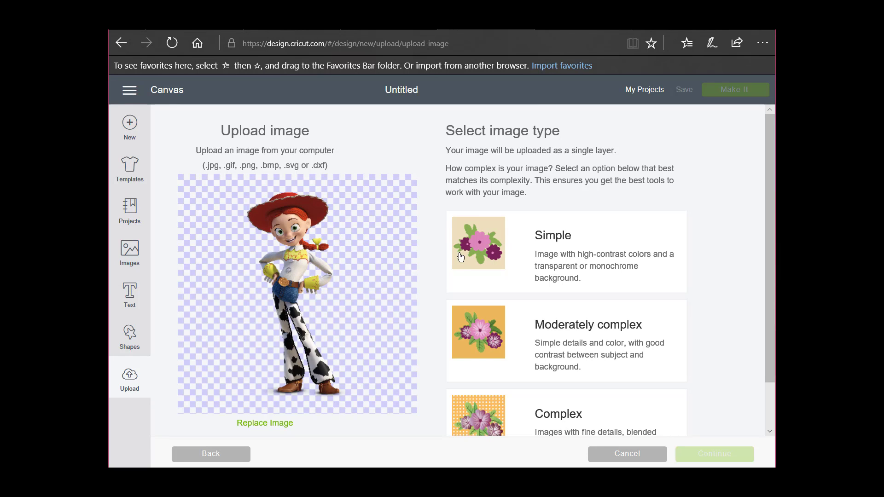
Preview the picture as Simple, choose Complex as the image type and continue to the background editor
click(494, 258)
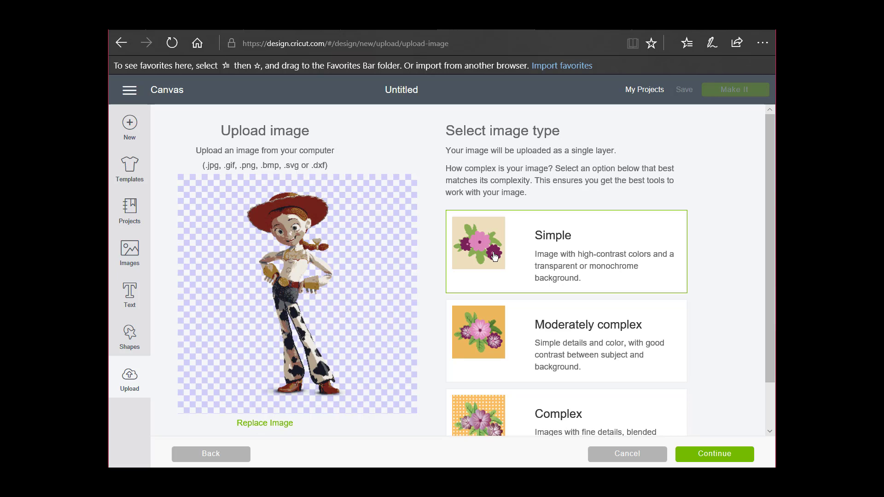
click(549, 422)
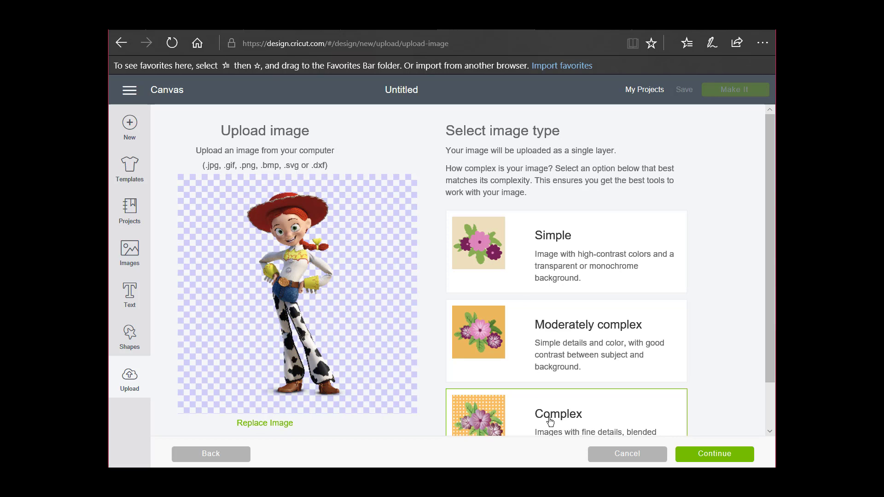
click(729, 458)
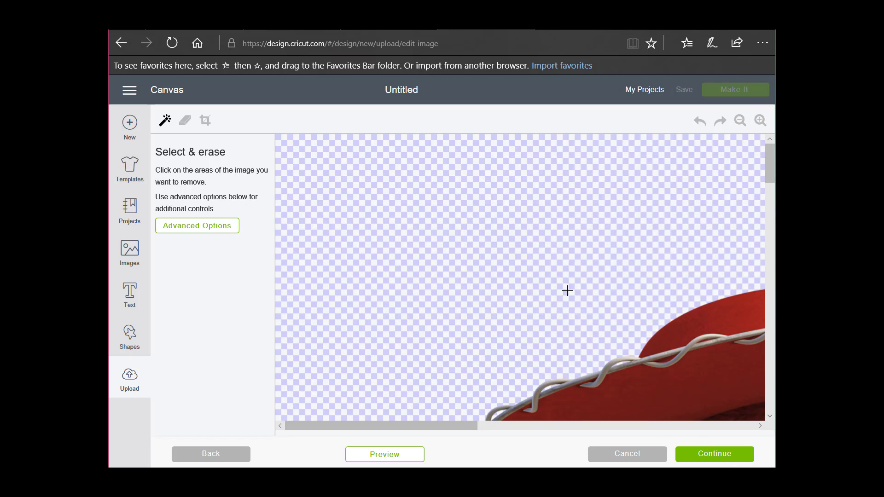
Check the whole Jessie figure in the Select & erase editor and accept it without erasing anything
click(740, 121)
click(739, 121)
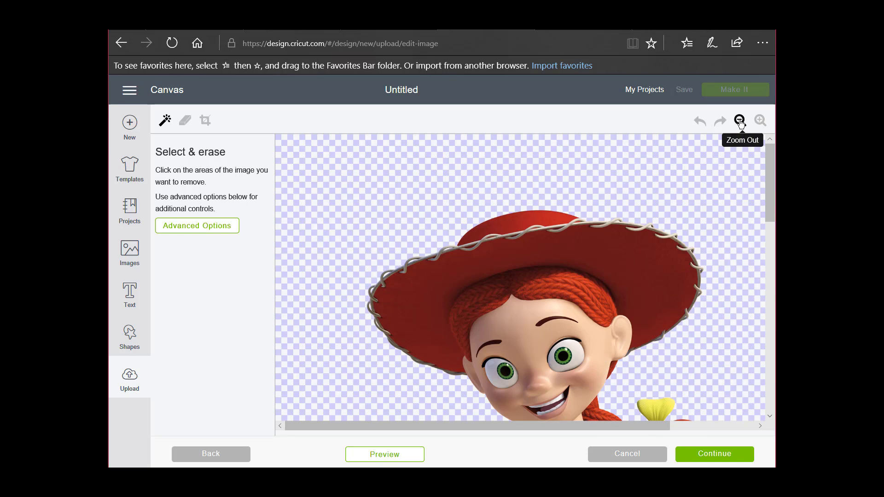
click(739, 121)
click(758, 121)
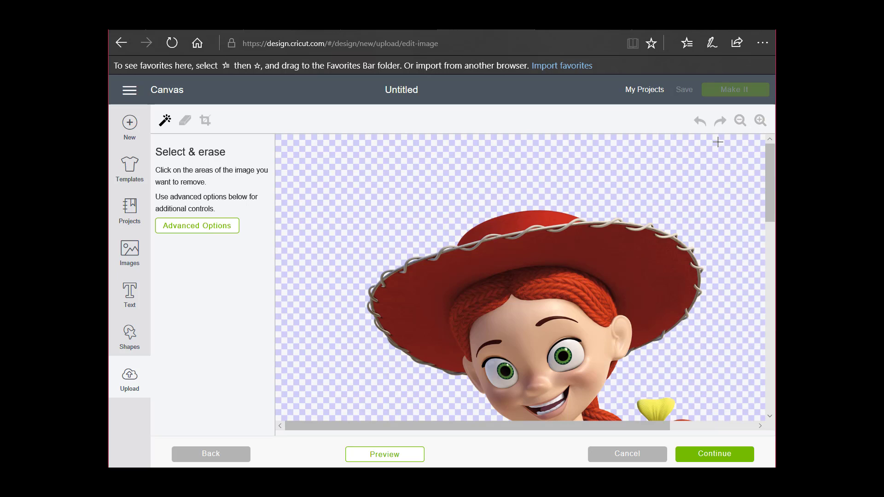
click(740, 121)
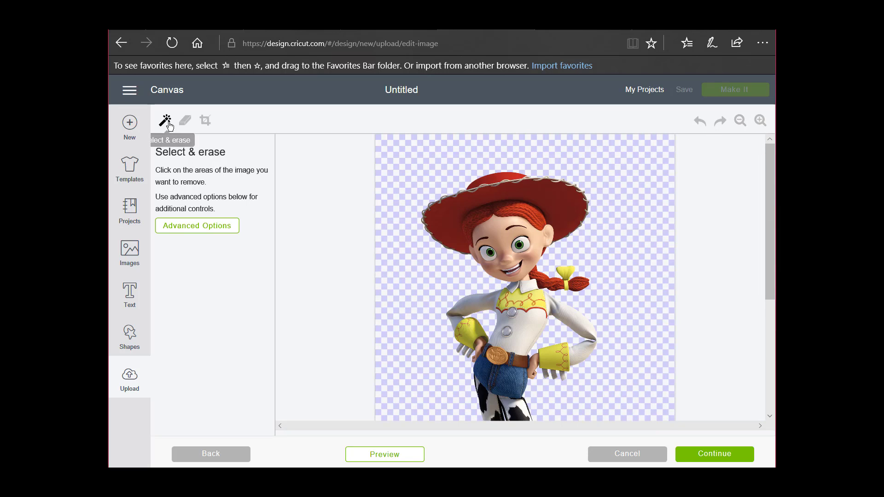
scroll(612, 303, down, 5)
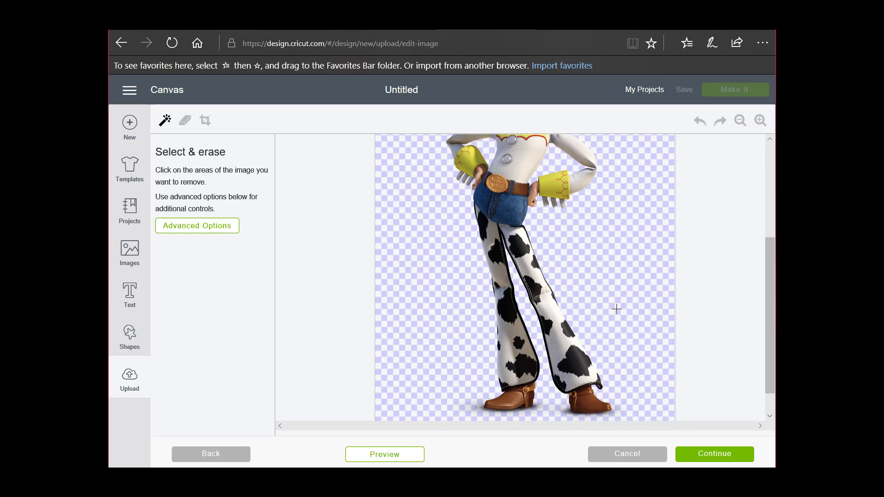
scroll(617, 312, up, 5)
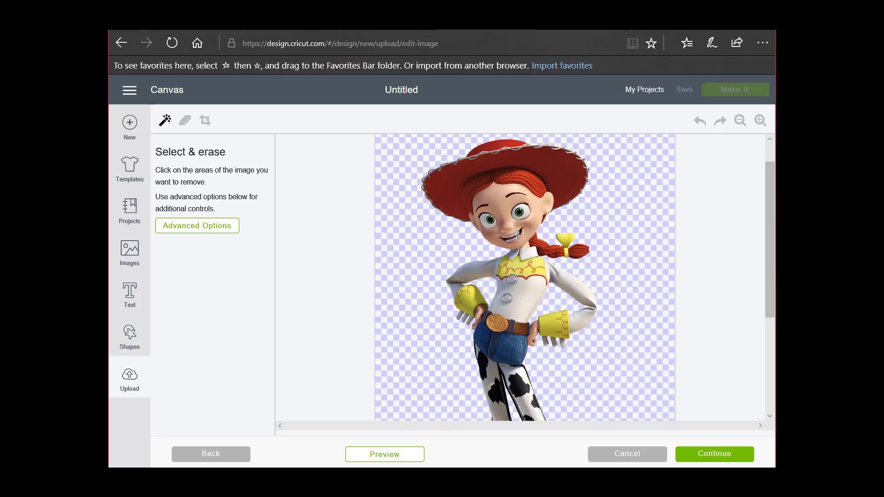
click(716, 459)
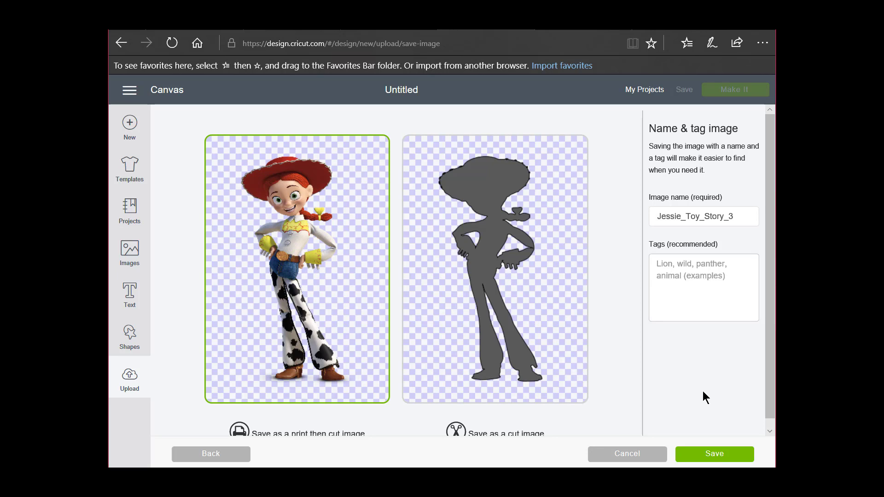
Tag the image Toy Story and save it as a print then cut image named Jessie_Toy_Story_3
click(675, 275)
text(Toy Story)
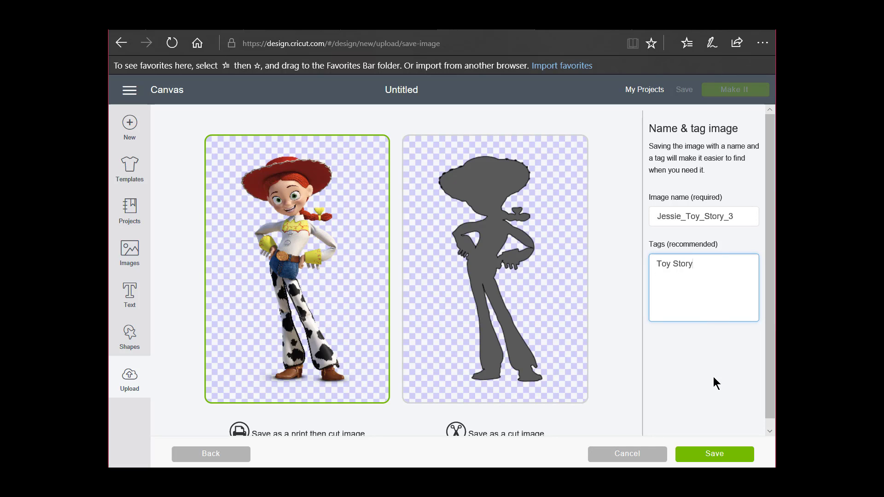
click(715, 455)
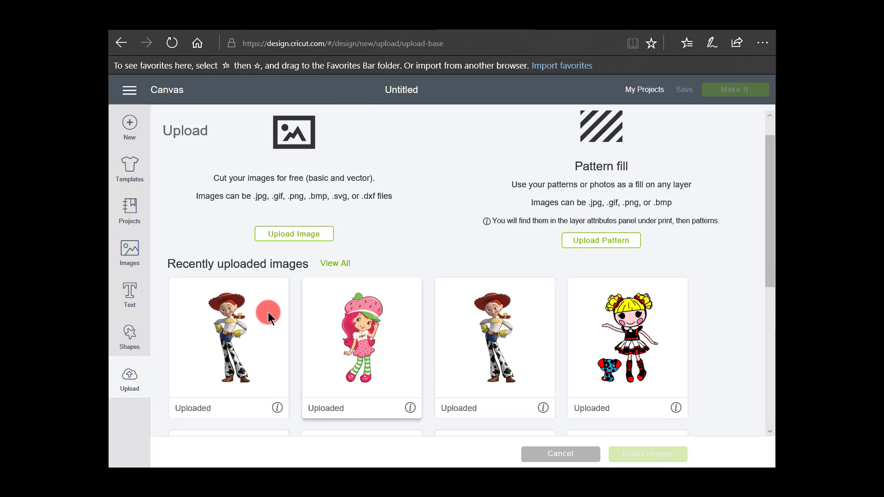
Insert the newly uploaded Jessie image into the project and look it over on the canvas
click(253, 341)
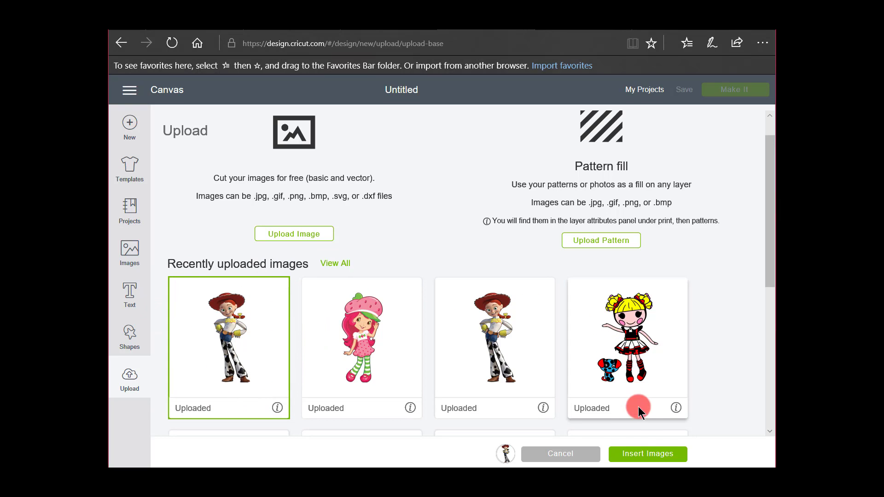
click(646, 456)
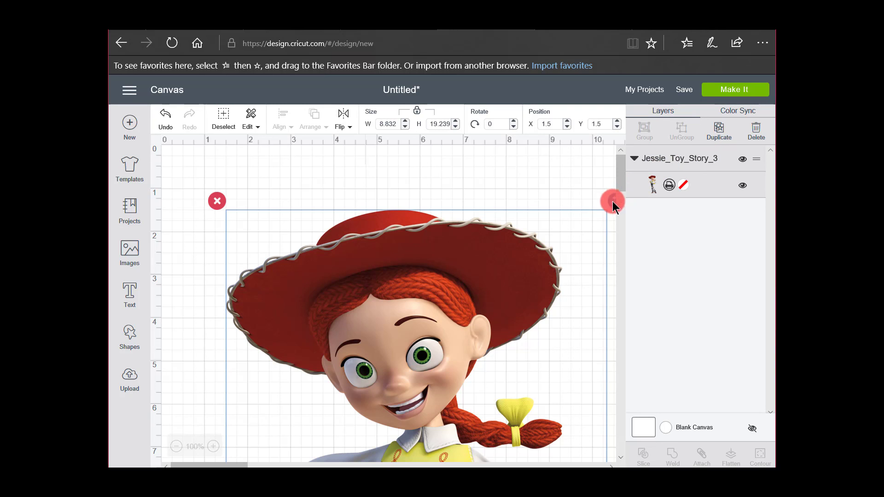
scroll(612, 200, down, 1)
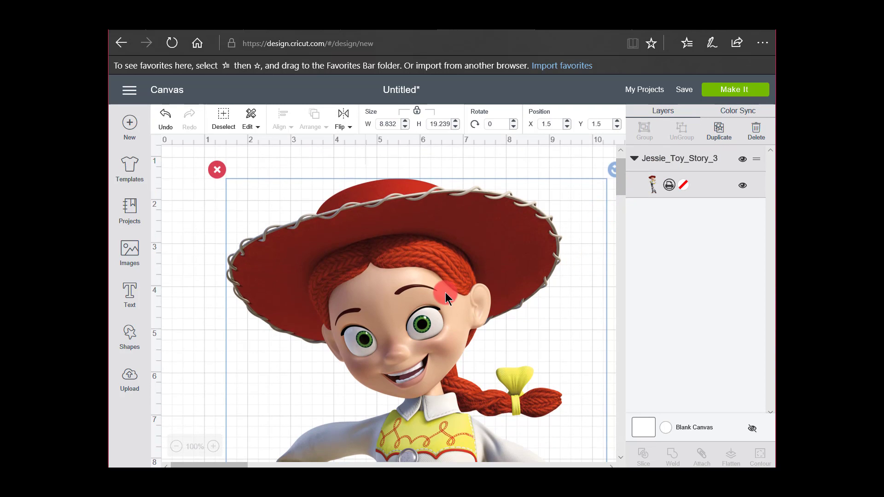
Try to send the full-size Jessie print then cut image on to be made
click(726, 95)
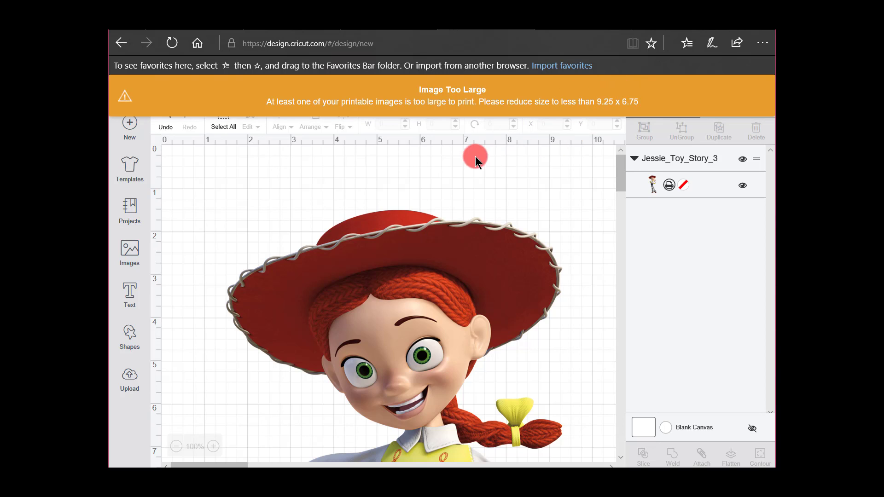
click(283, 96)
Move Jessie to about X 0.74, Y 0.47 and set the image's height to 18 inches with proportions locked
drag(389, 233, 358, 191)
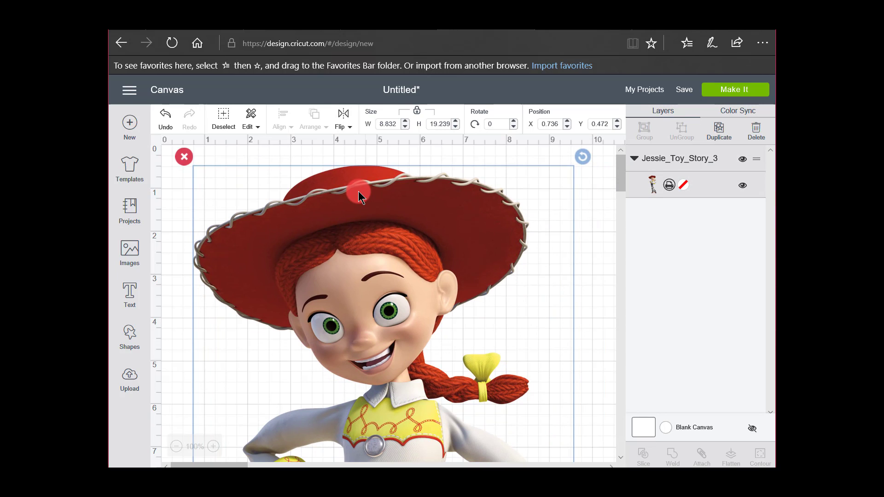
click(431, 124)
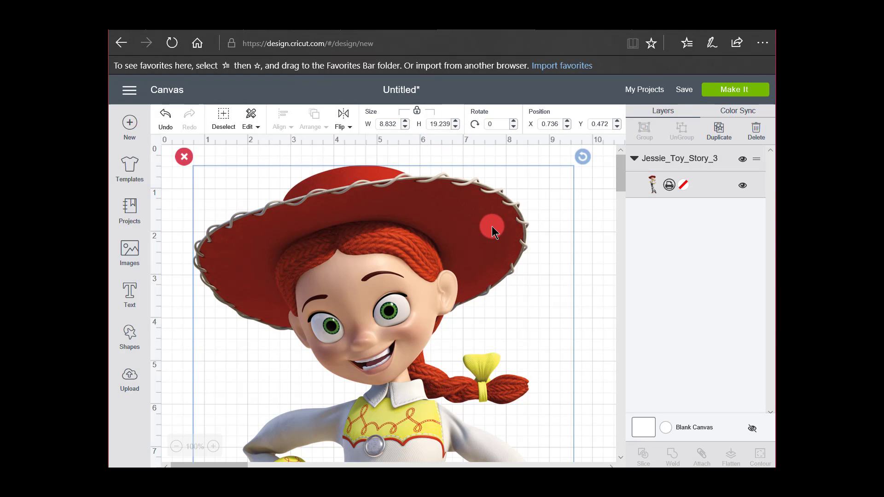
double_click(430, 123)
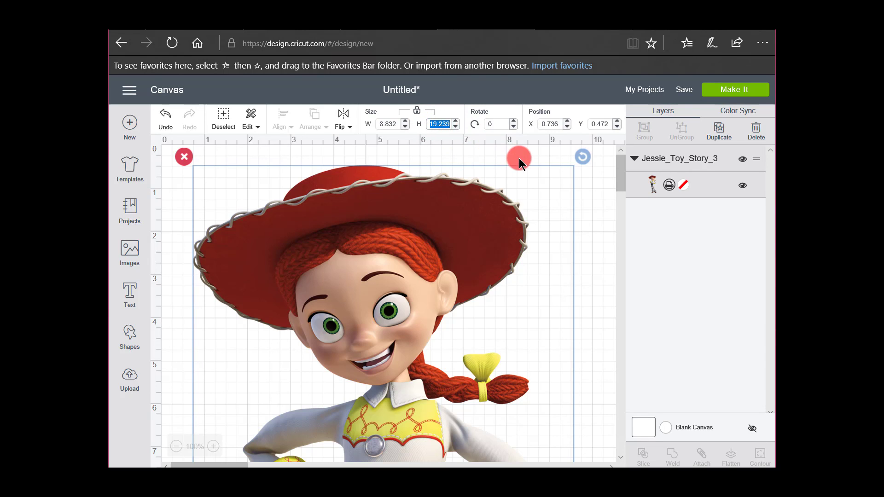
text(18)
click(417, 112)
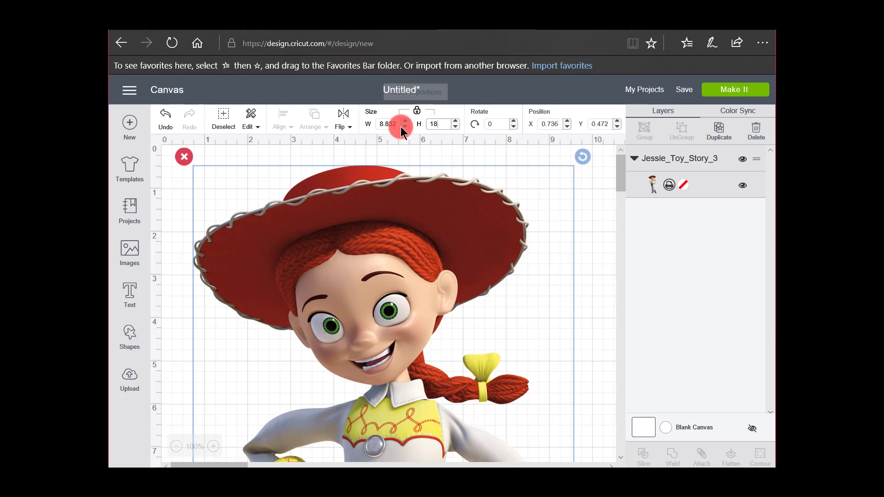
click(383, 124)
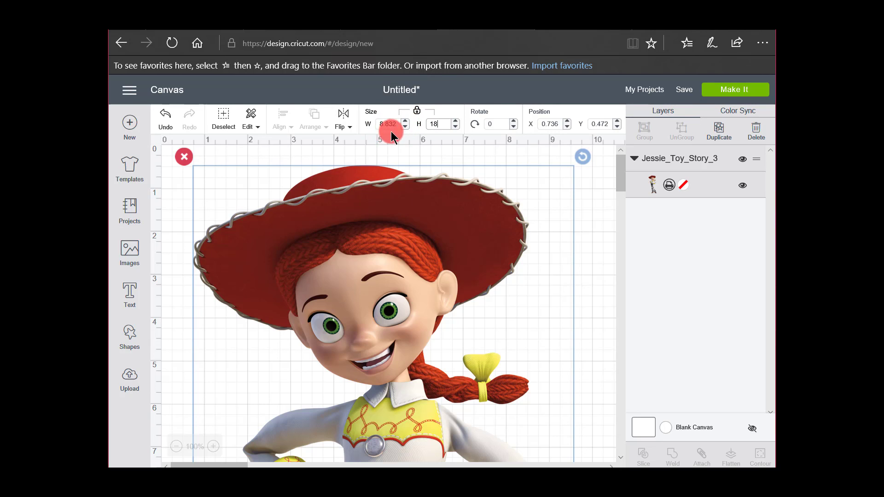
key(Return)
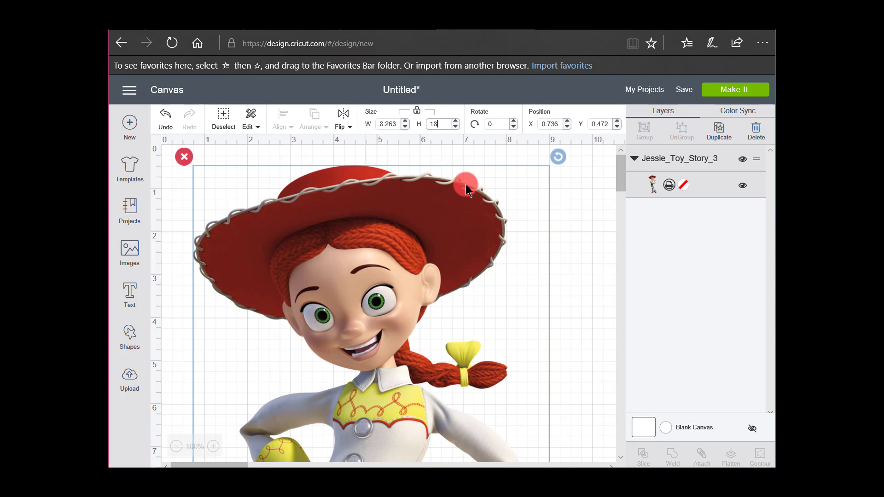
Move the resized Jessie image to about X 2.13, Y 0.85 on the canvas
scroll(481, 236, up, 2)
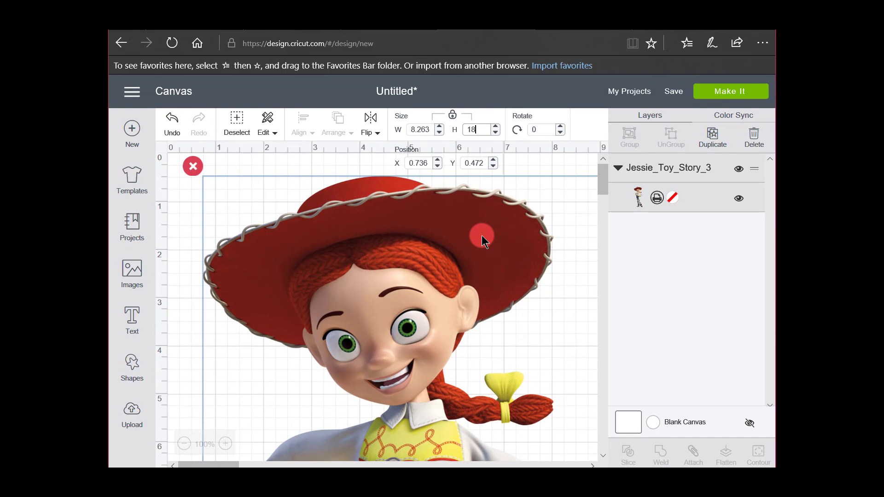
scroll(481, 235, down, 1)
scroll(482, 236, down, 1)
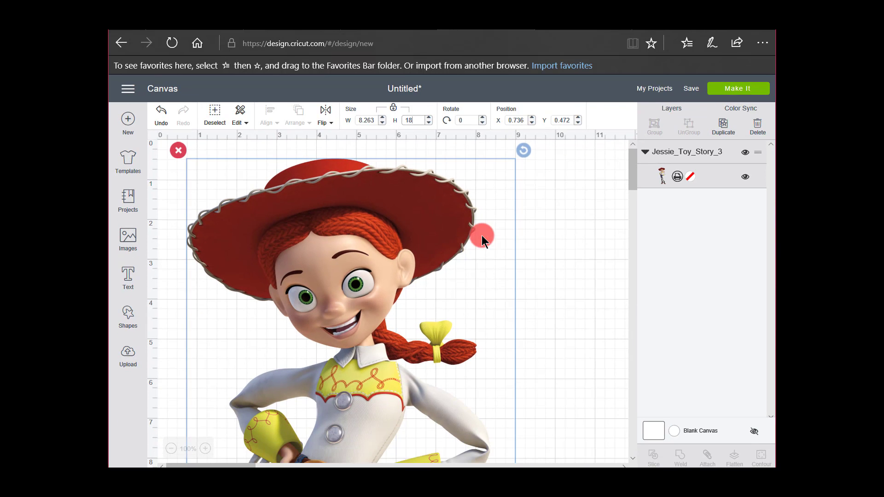
scroll(481, 236, down, 2)
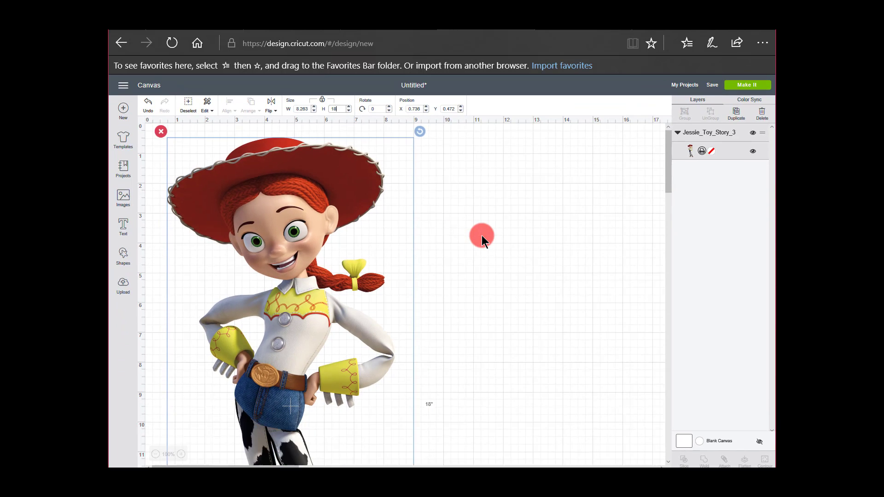
scroll(481, 236, down, 1)
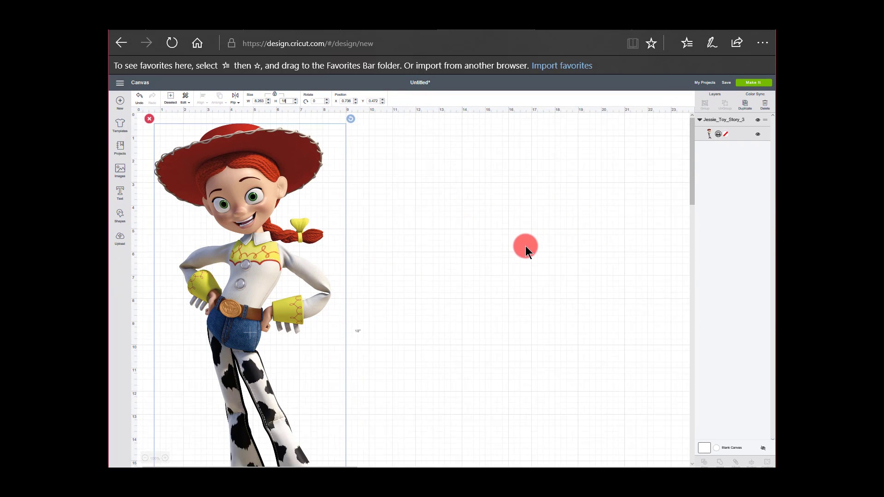
drag(268, 166, 300, 175)
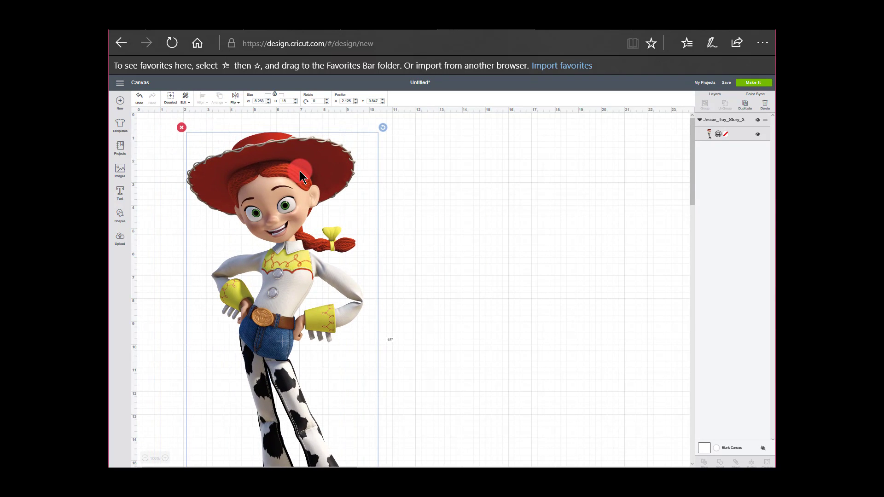
Duplicate the Jessie image as a hidden backup copy and move the visible Jessie to about X 7, Y 0.83
click(745, 105)
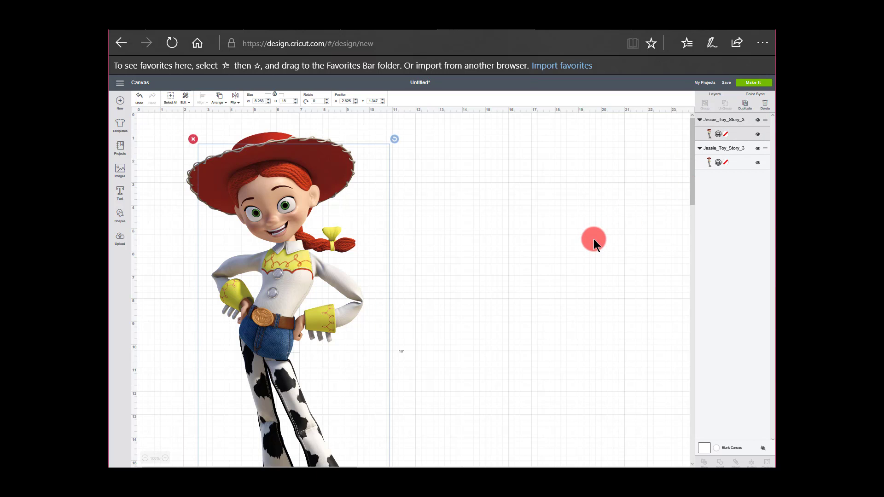
drag(364, 239, 642, 225)
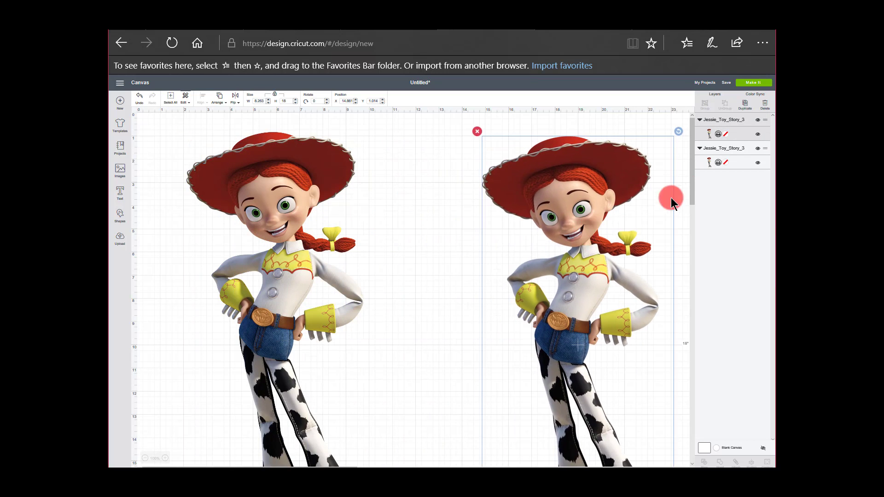
click(758, 136)
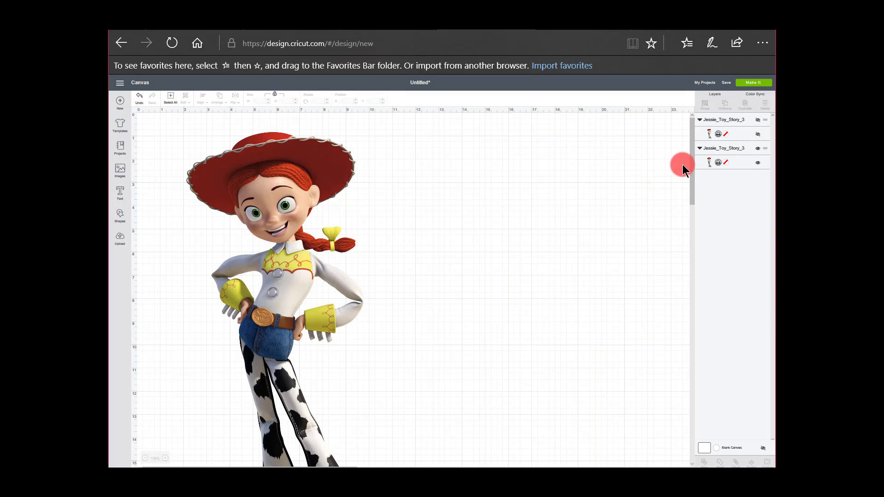
drag(292, 296, 414, 293)
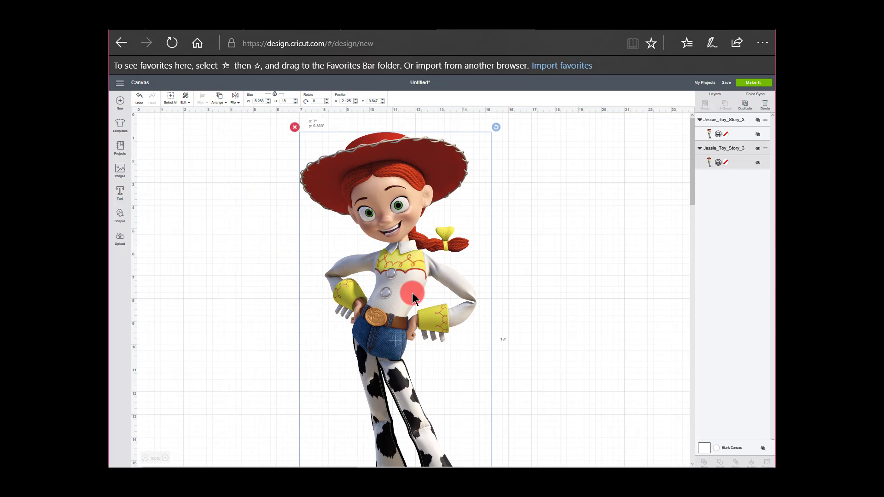
Add a square to the canvas, unlock its proportions and size it 6.75 inches wide by 9.25 inches high
click(119, 218)
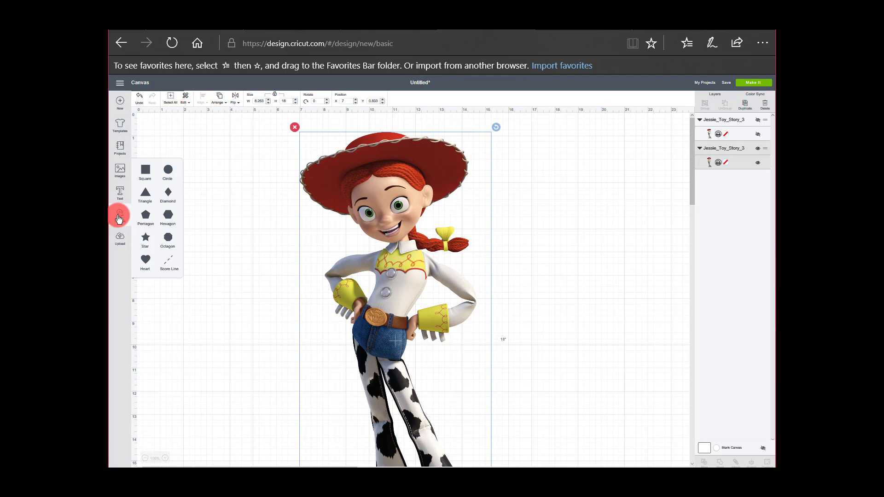
click(145, 171)
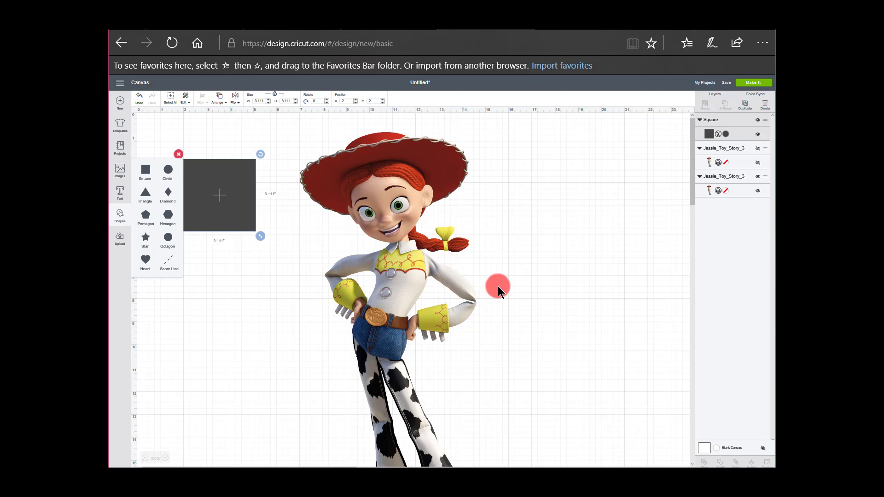
scroll(498, 287, up, 5)
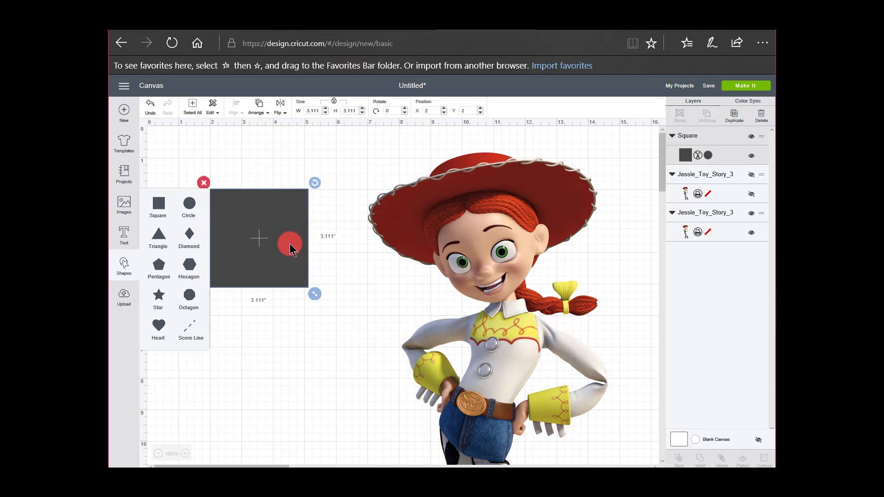
click(334, 104)
click(334, 102)
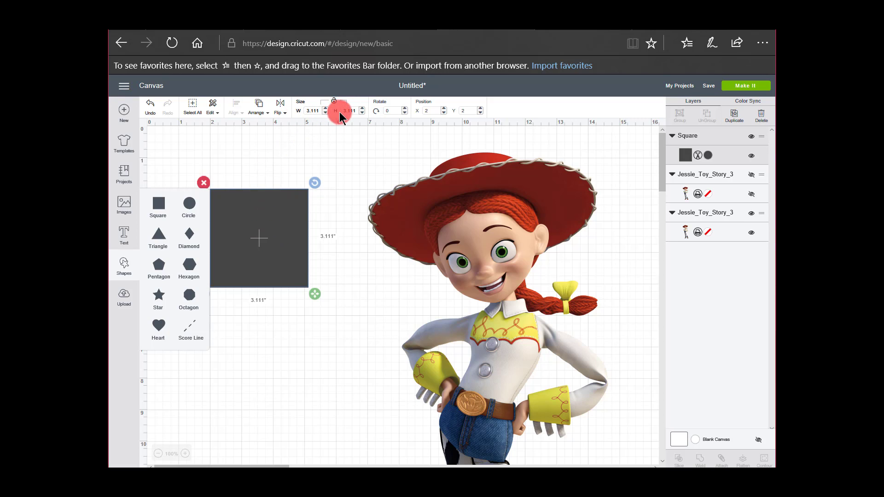
click(355, 110)
key(Return)
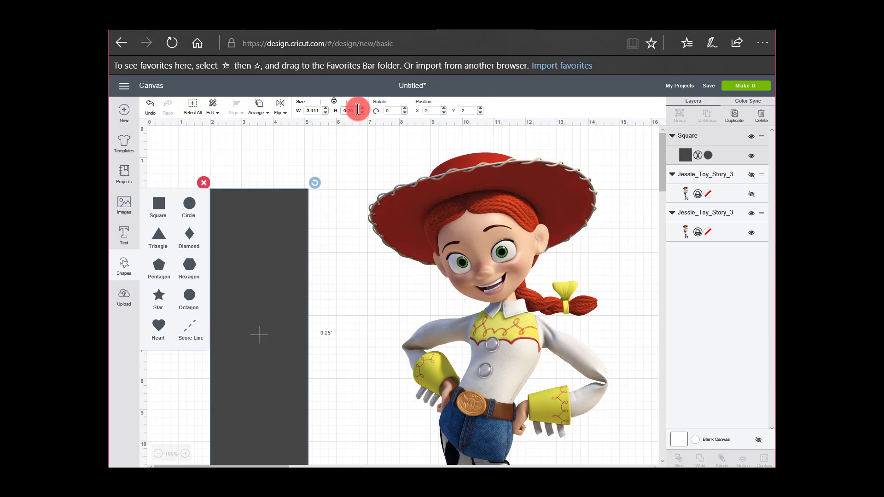
drag(305, 109, 328, 109)
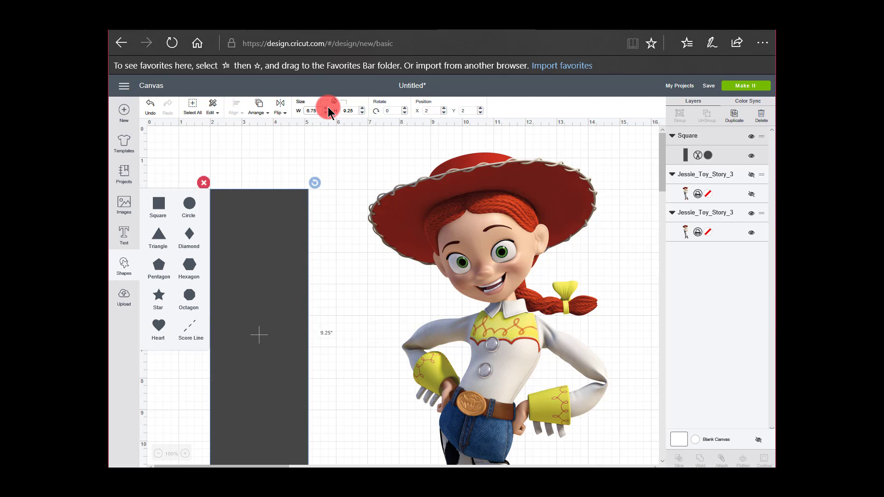
key(Return)
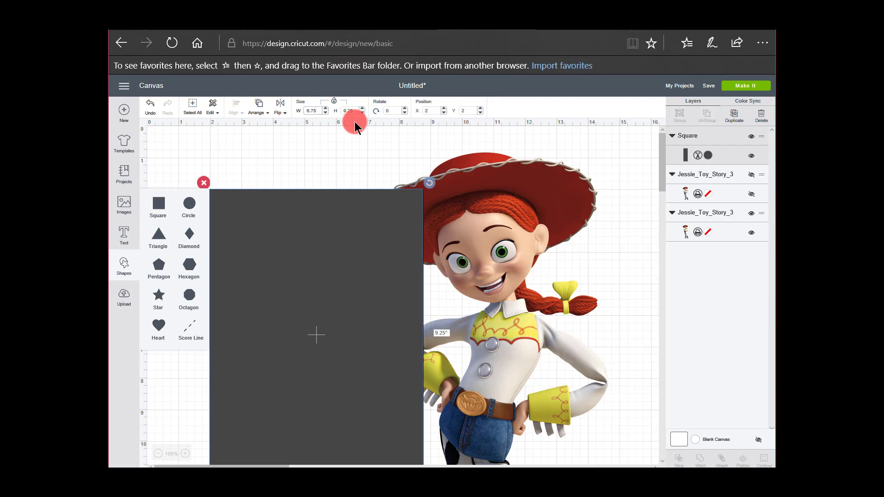
click(264, 159)
Rotate the rectangle 90 degrees and place it over Jessie's head and shoulders at about X 6.58, Y 0.31
drag(300, 245, 454, 203)
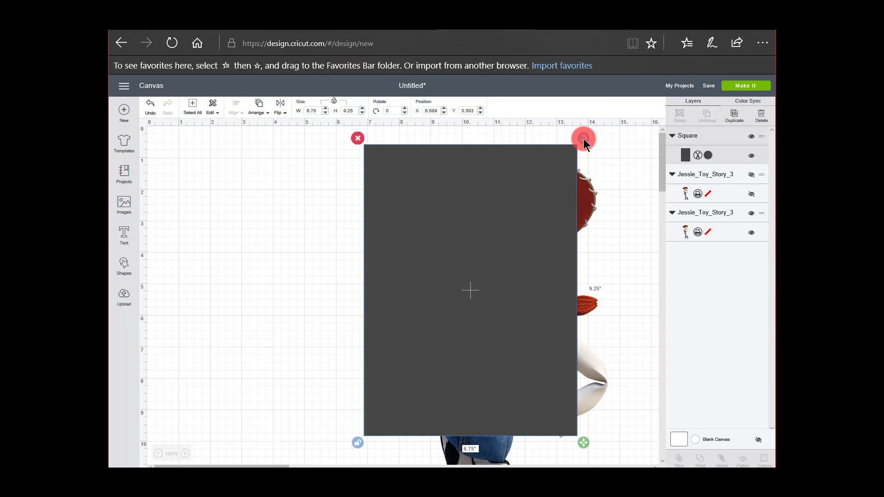
drag(583, 139, 628, 388)
drag(551, 318, 575, 264)
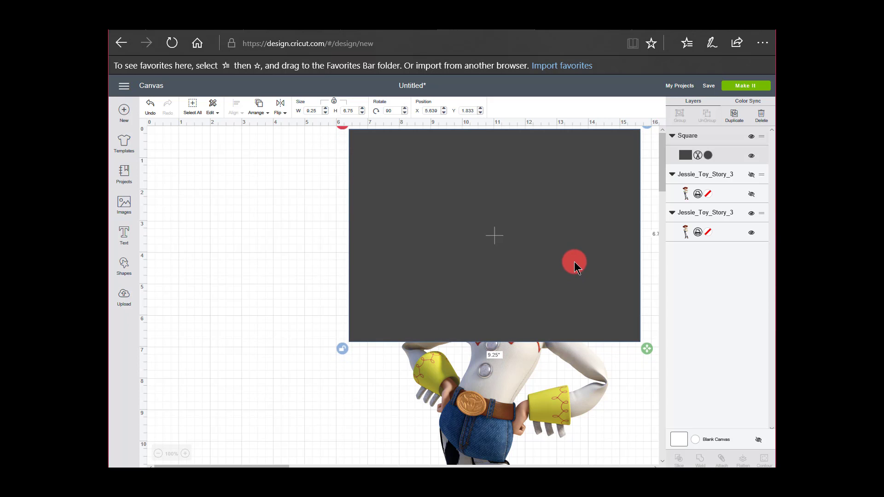
drag(420, 354, 432, 353)
drag(549, 297, 555, 300)
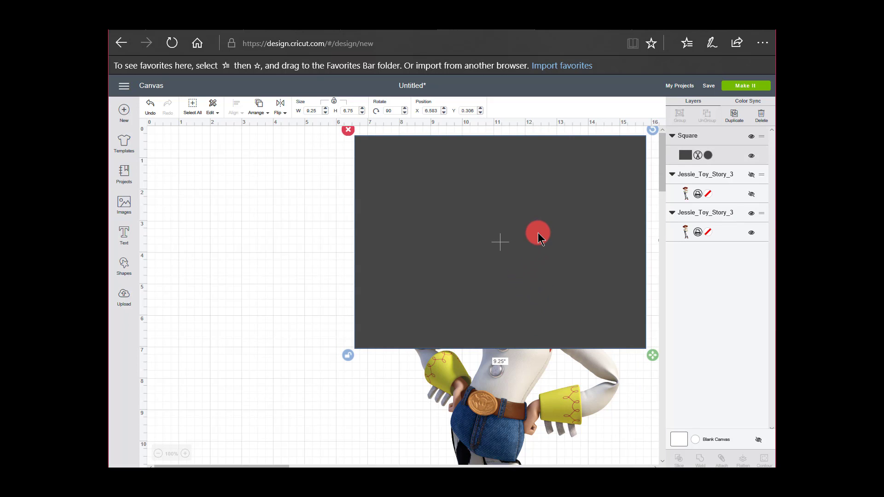
Send the rectangle behind Jessie and nudge Jessie to about X 7.36, Y 0.78 so the hat fits within it
right_click(539, 237)
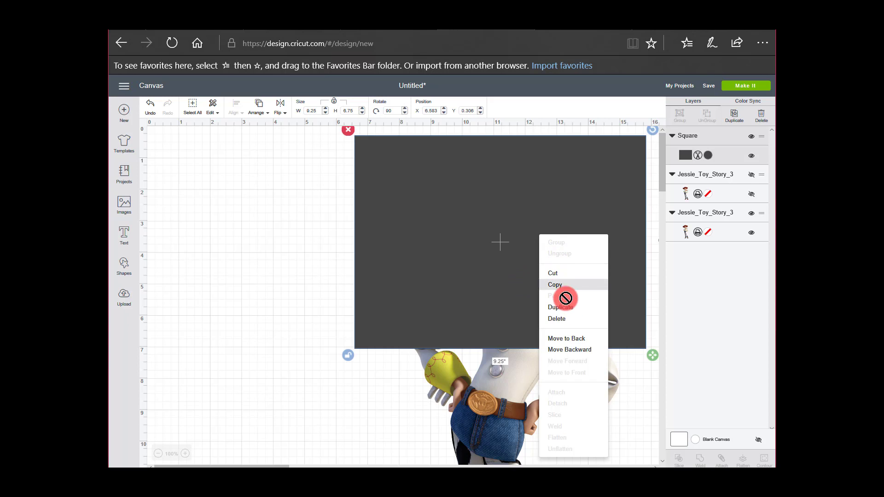
click(568, 343)
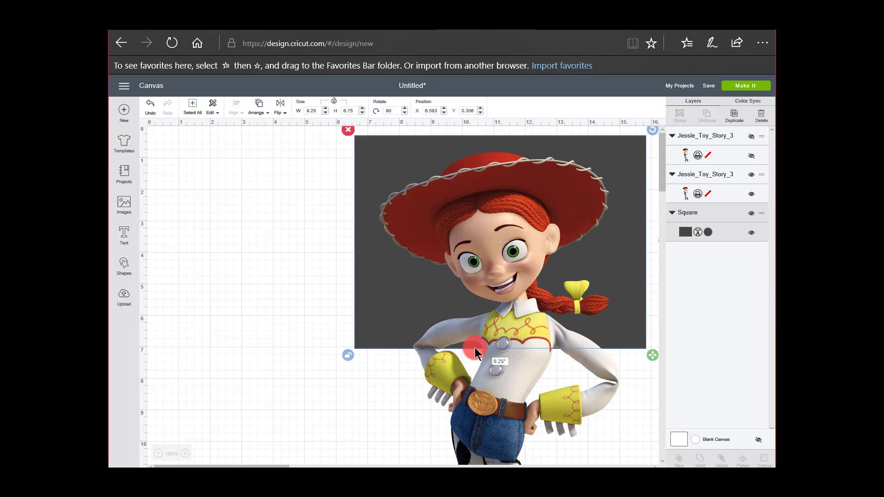
scroll(517, 338, up, 4)
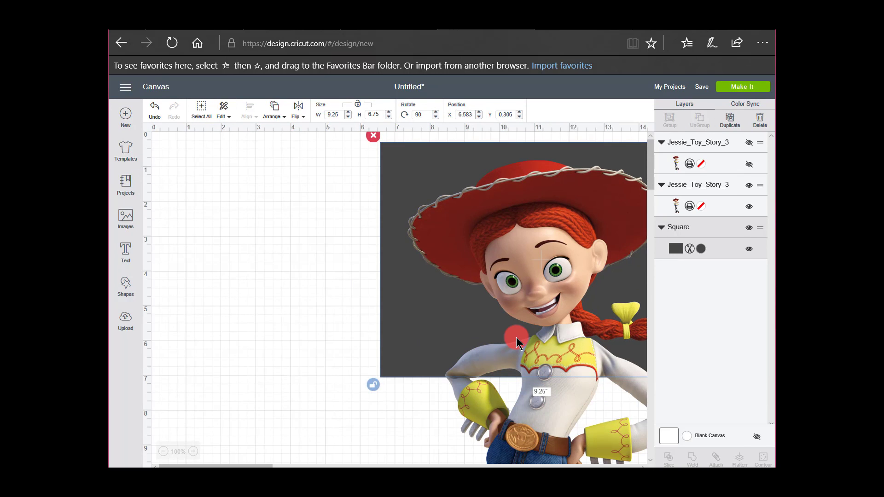
drag(250, 465, 286, 464)
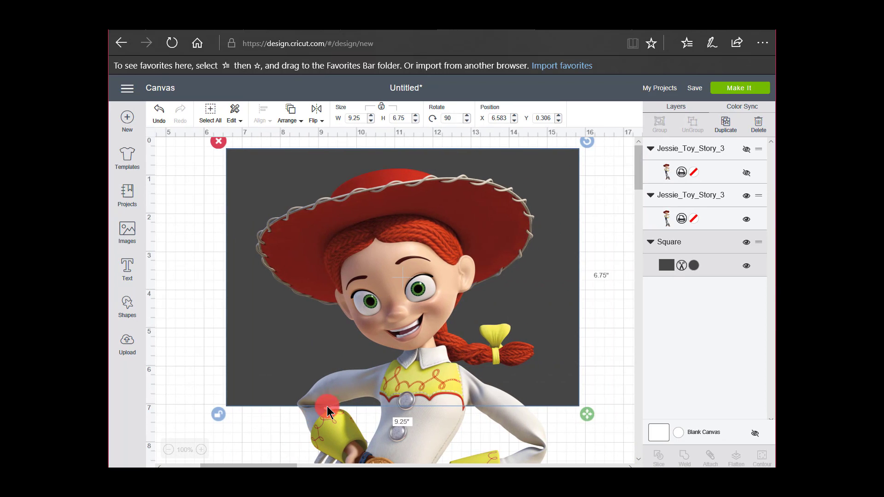
click(553, 334)
drag(554, 335, 554, 334)
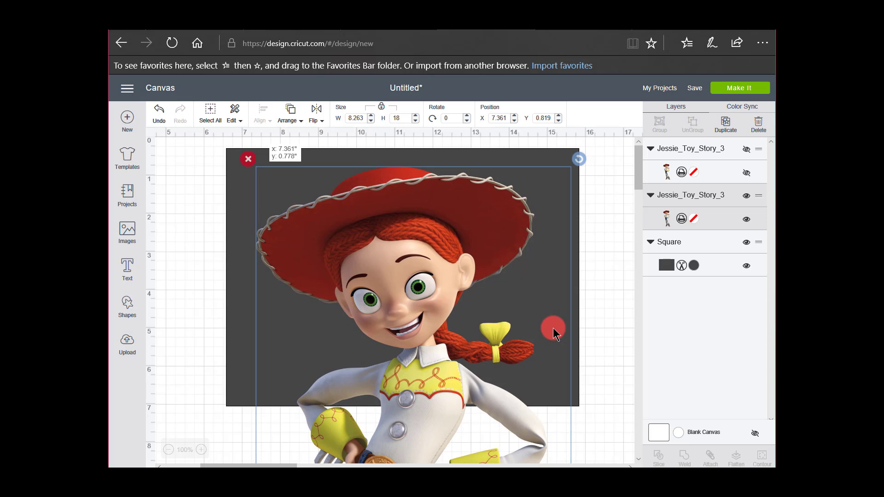
drag(554, 334, 554, 335)
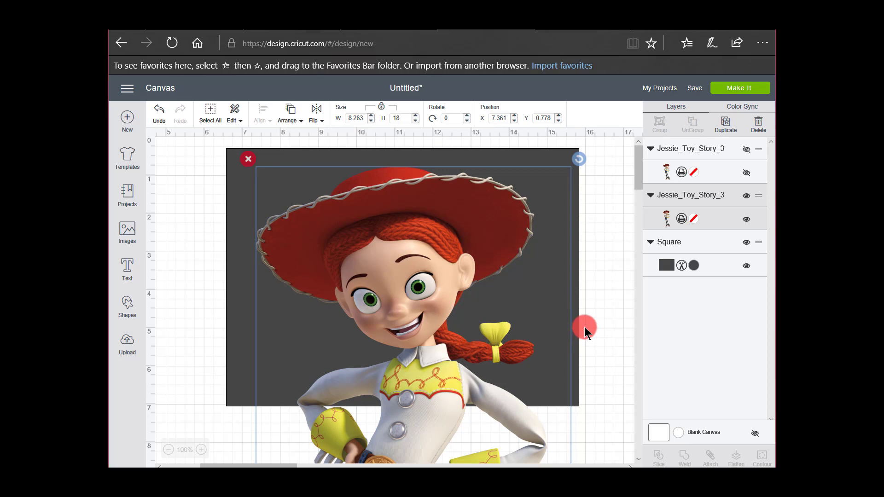
click(605, 298)
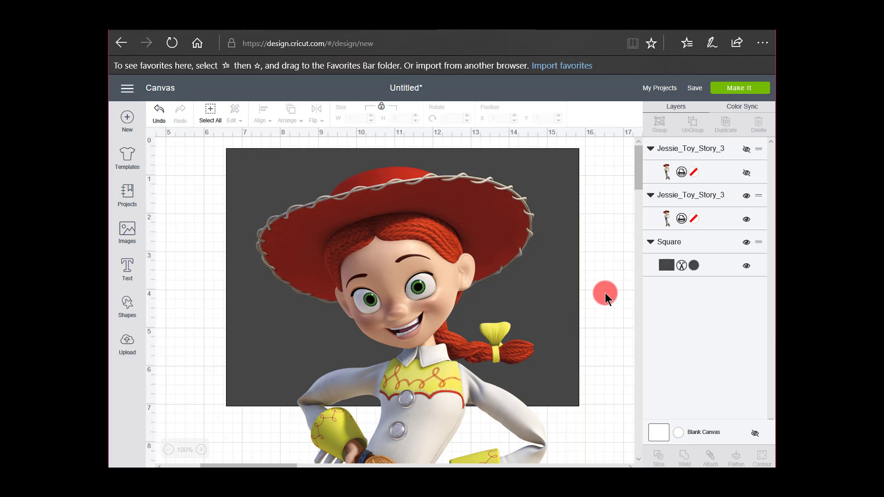
Select the visible Jessie image together with the rectangle and slice them
click(288, 340)
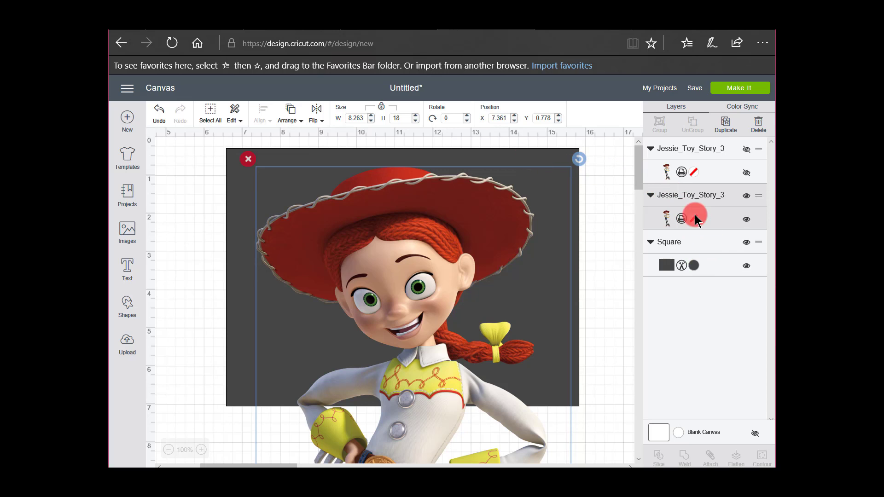
shift+click(713, 264)
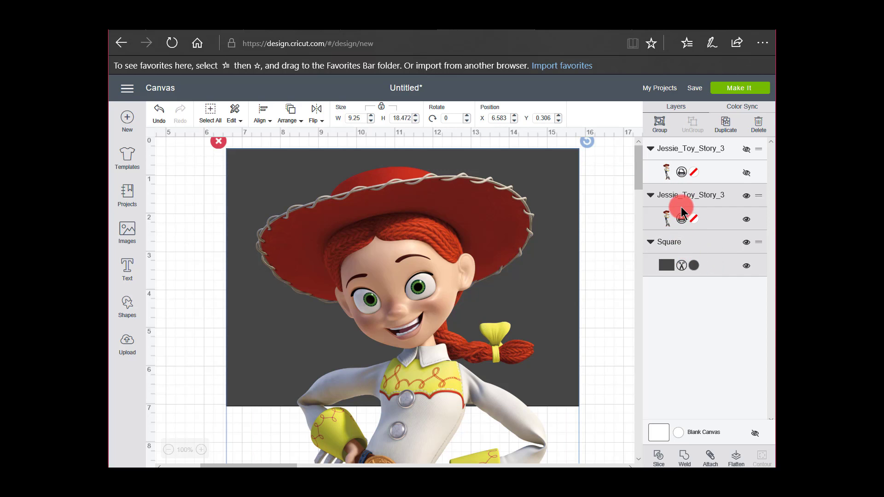
click(659, 457)
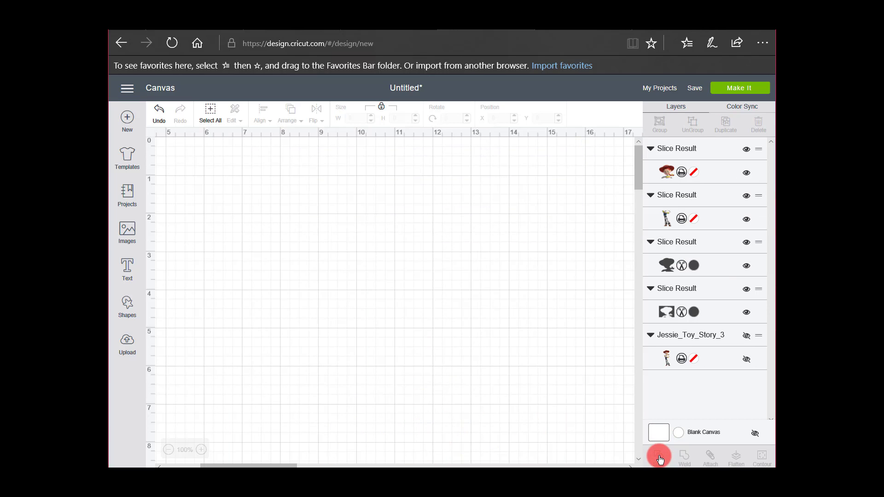
Move the sliced head piece aside to about X 12.74, Y 1.79 and delete both leftover dark rectangle pieces
drag(432, 256, 651, 296)
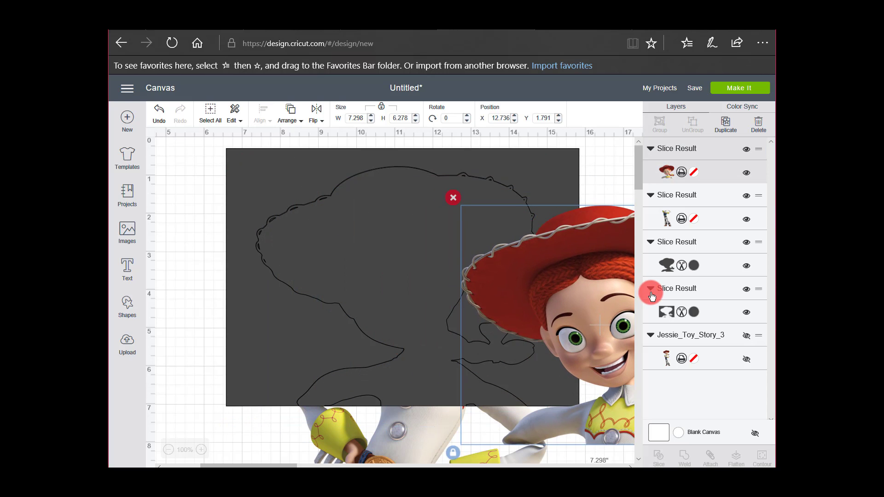
click(308, 188)
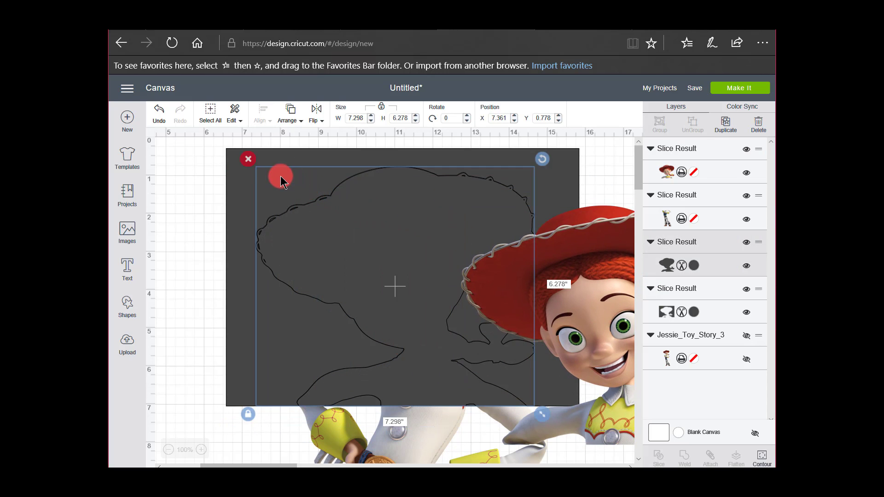
key(Delete)
click(250, 169)
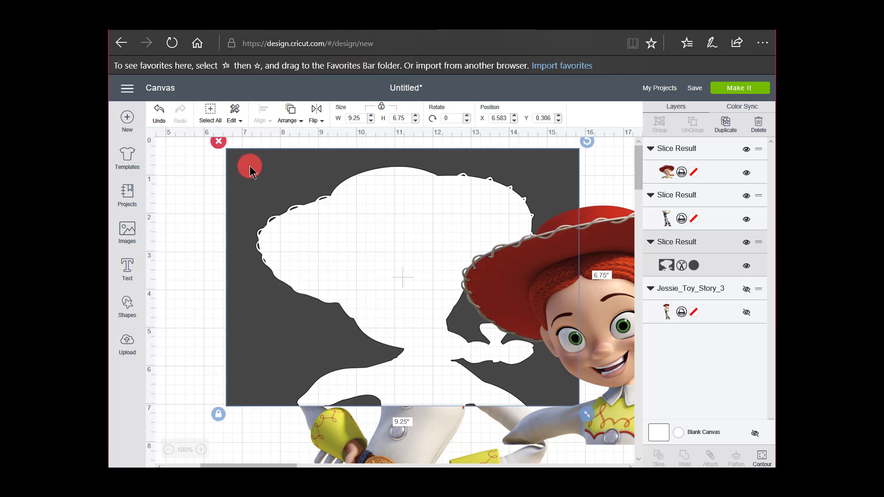
click(218, 141)
Separate the two Jessie pieces, placing the lower body at about X 8.82, Y 0 with the head piece to its right
drag(480, 286, 542, 212)
drag(417, 420, 344, 235)
mouse_move(338, 187)
mouse_down()
mouse_move(337, 176)
mouse_move(335, 212)
mouse_up()
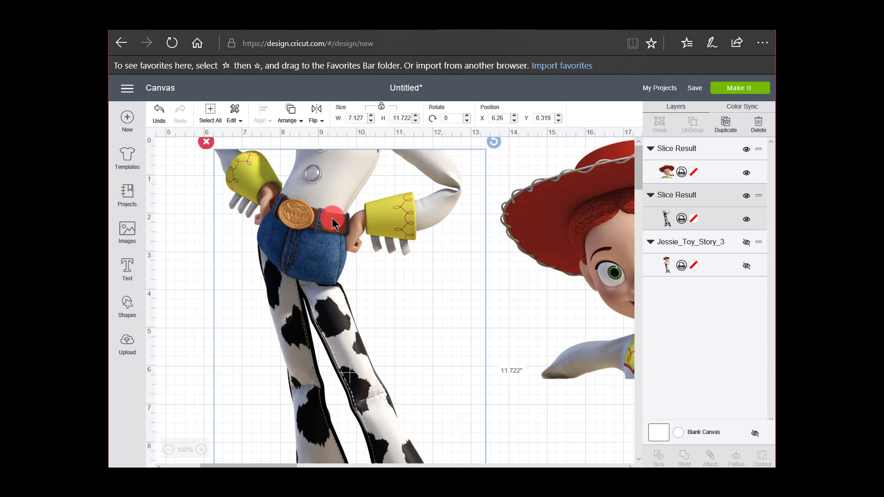
drag(335, 260, 340, 140)
drag(345, 226, 350, 232)
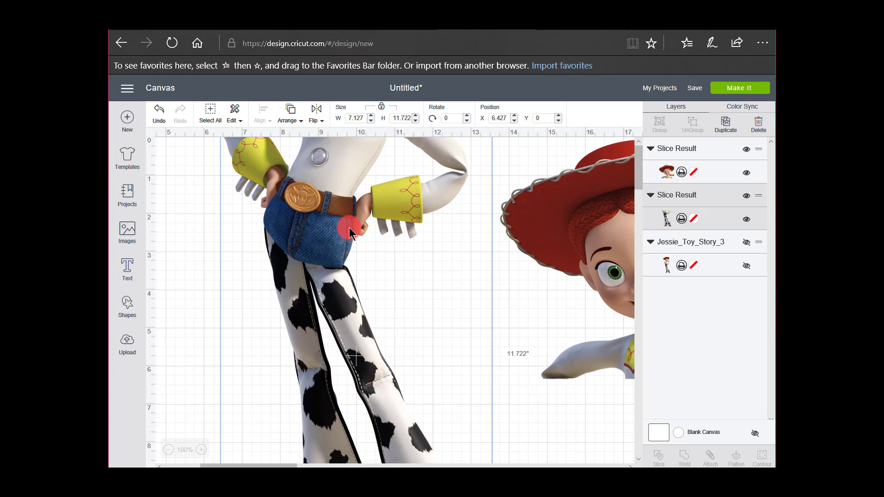
key(ctrl+minus)
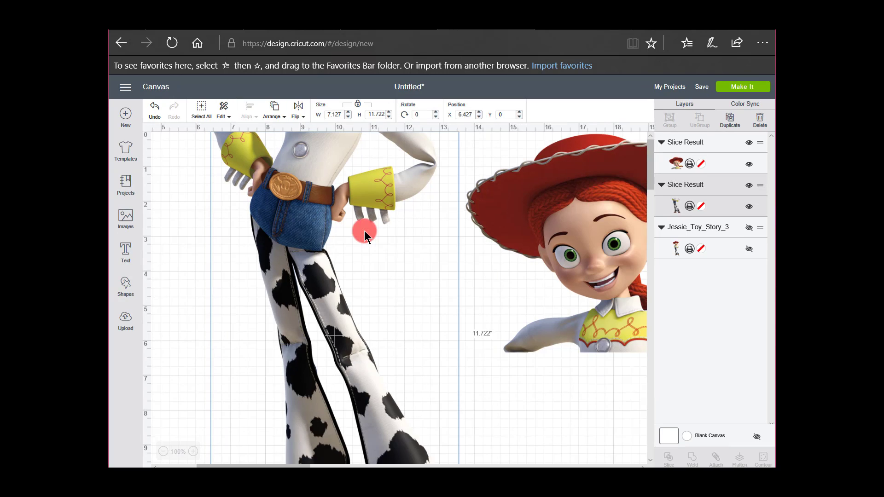
key(ctrl+minus)
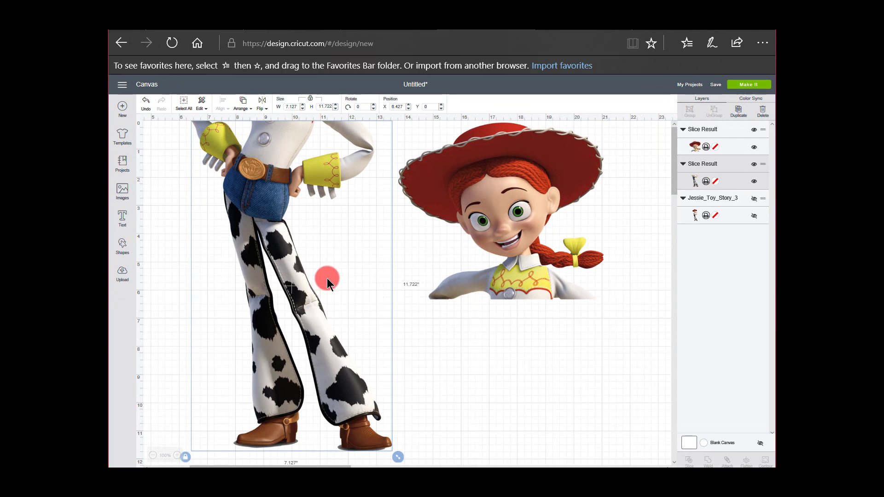
drag(474, 223, 541, 225)
drag(317, 295, 384, 290)
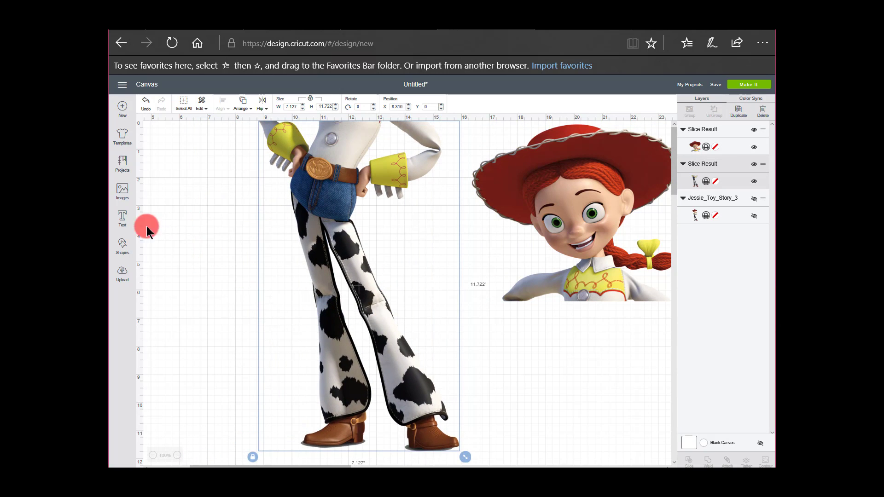
Add a square to the canvas, delete the extra duplicate square, and move the remaining one to about X 5.39, Y 2.75
click(123, 246)
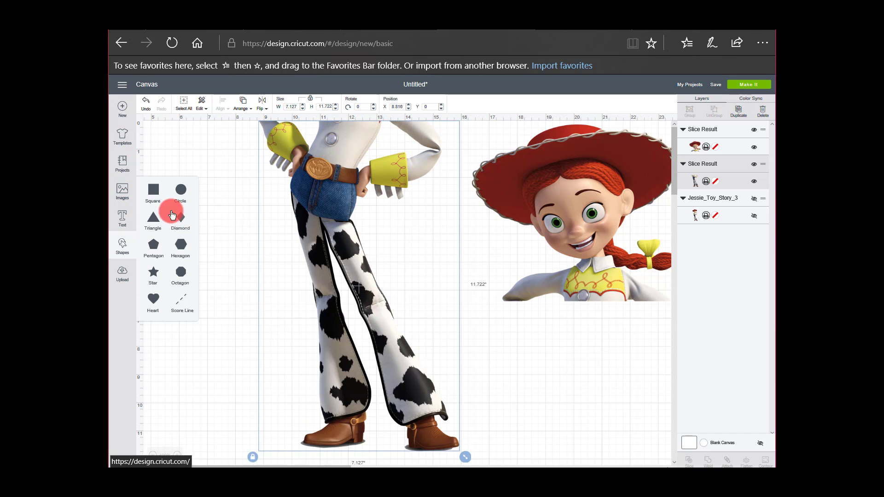
click(156, 196)
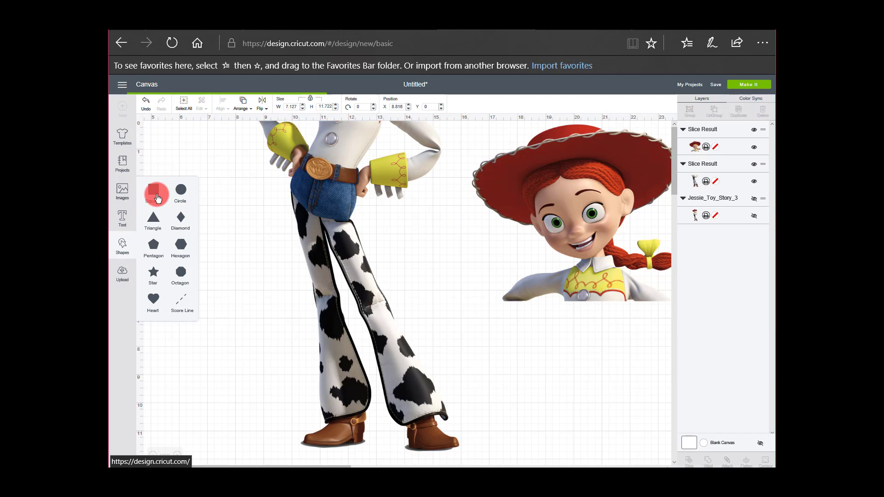
click(155, 196)
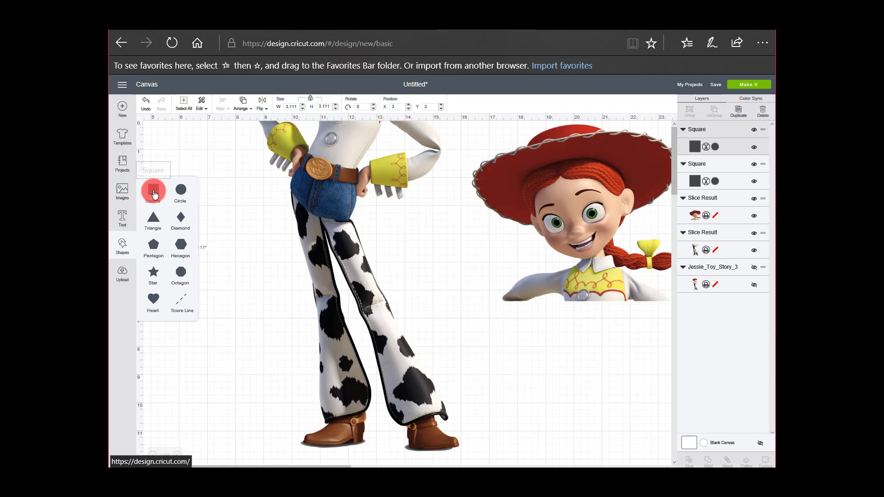
click(521, 345)
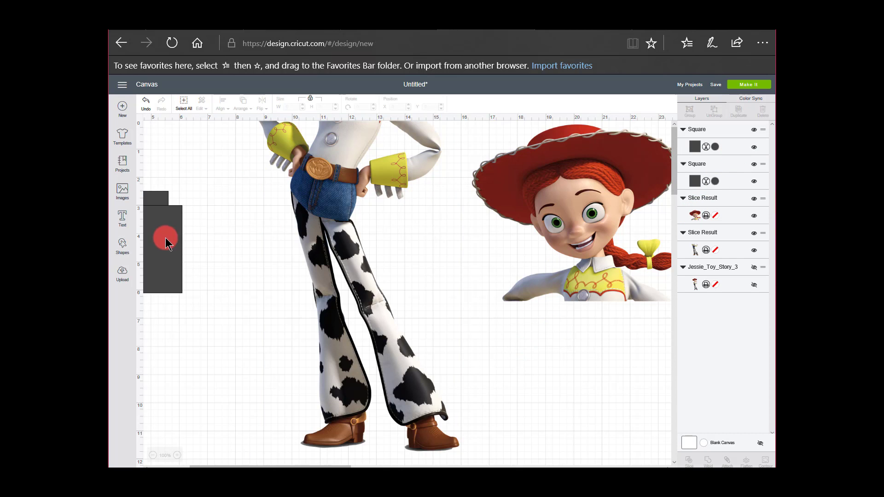
click(161, 217)
drag(158, 216, 225, 224)
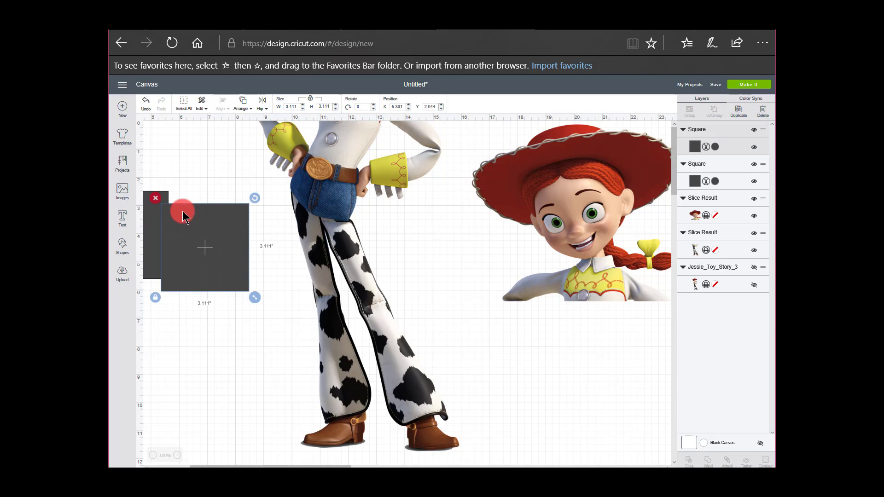
key(Delete)
drag(164, 222, 246, 229)
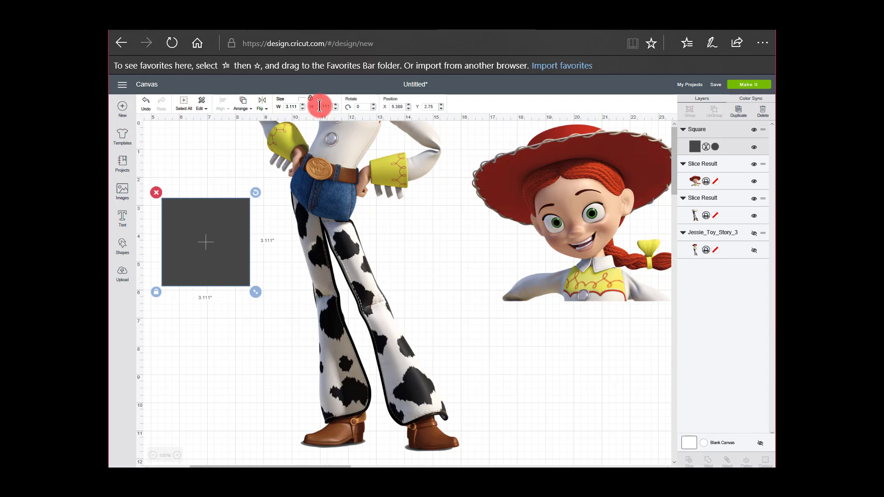
Unlock the square's proportions and size it to 6.75 inches wide by 9.25 inches high
drag(319, 105, 402, 91)
key(BackSpace)
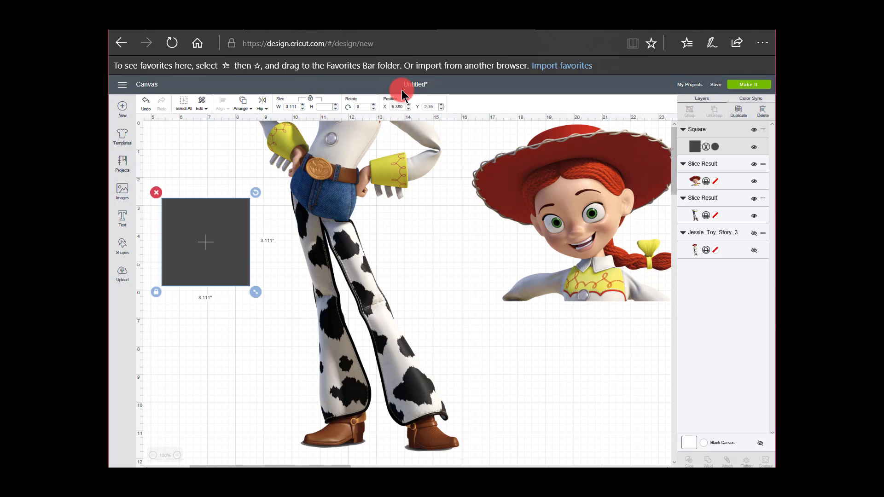
text(9.25)
click(295, 107)
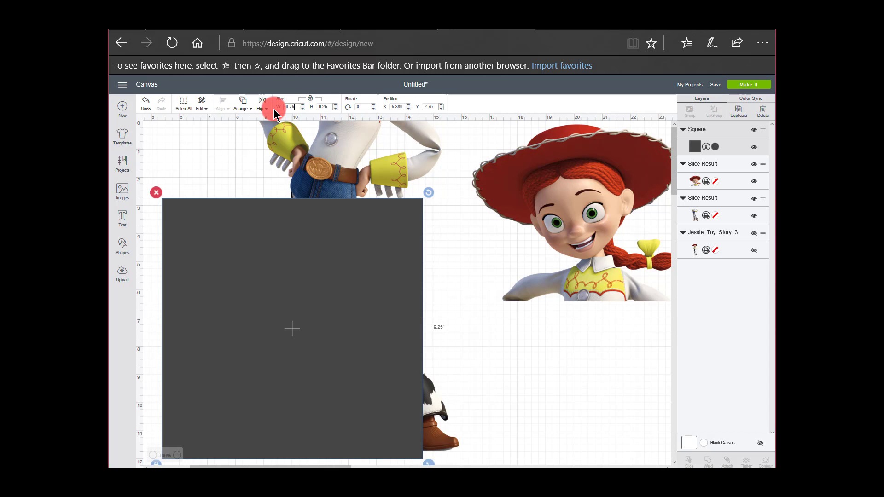
text(6.75)
key(Return)
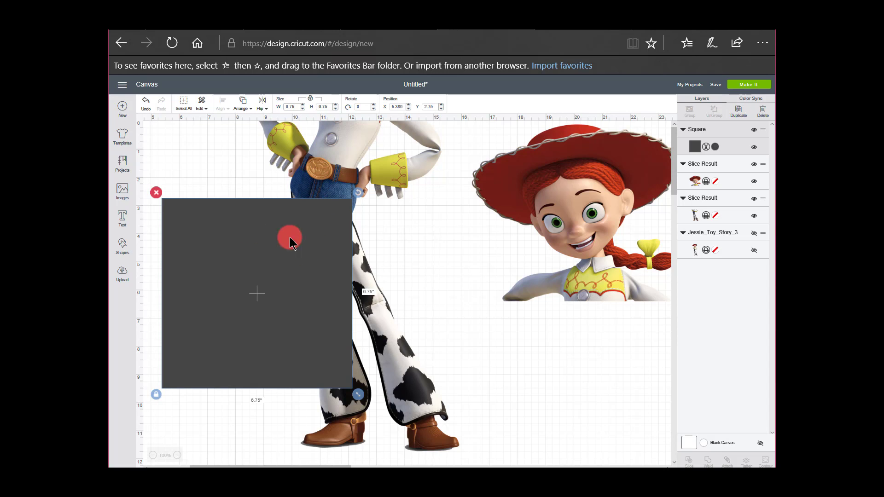
click(310, 100)
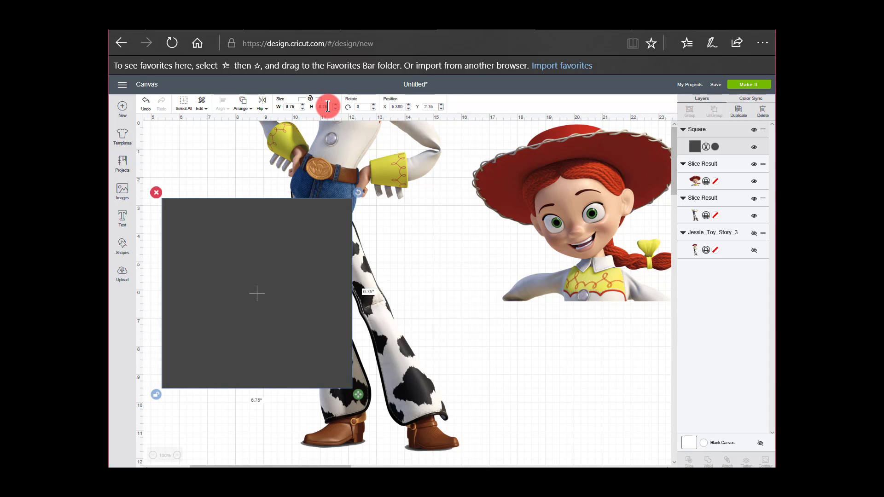
drag(331, 107, 316, 107)
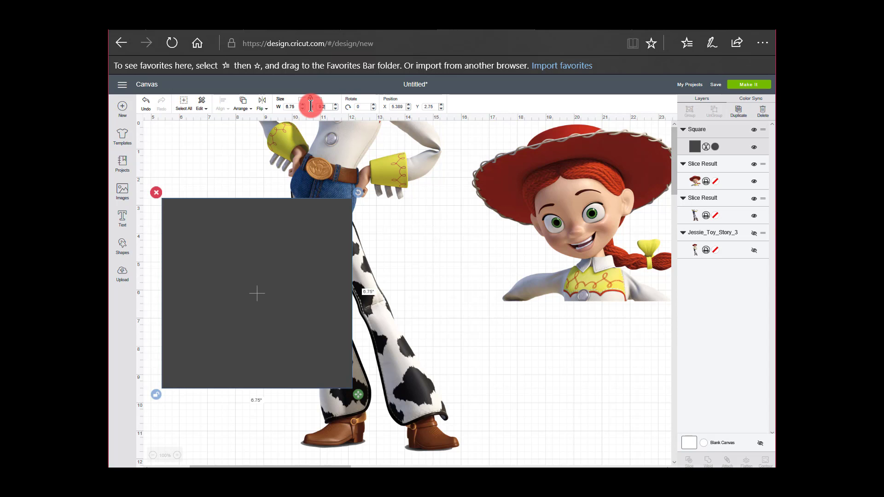
key(Return)
Duplicate the dark rectangle and move the copy aside below Jessie's head piece, to about X 17.03, Y 3.53
scroll(381, 227, down, 1)
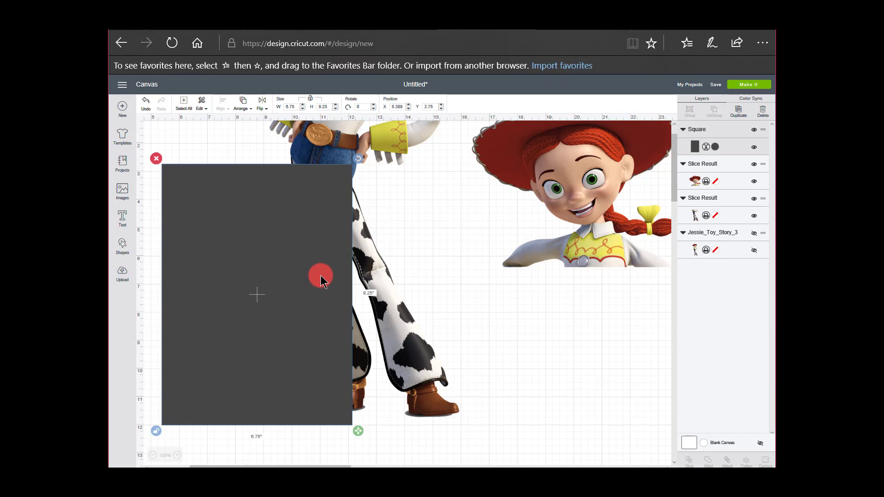
click(735, 121)
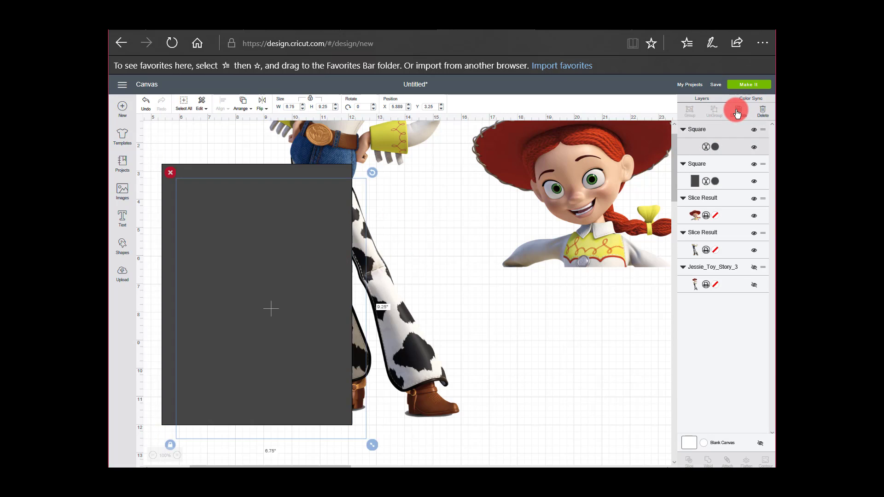
drag(316, 300, 626, 309)
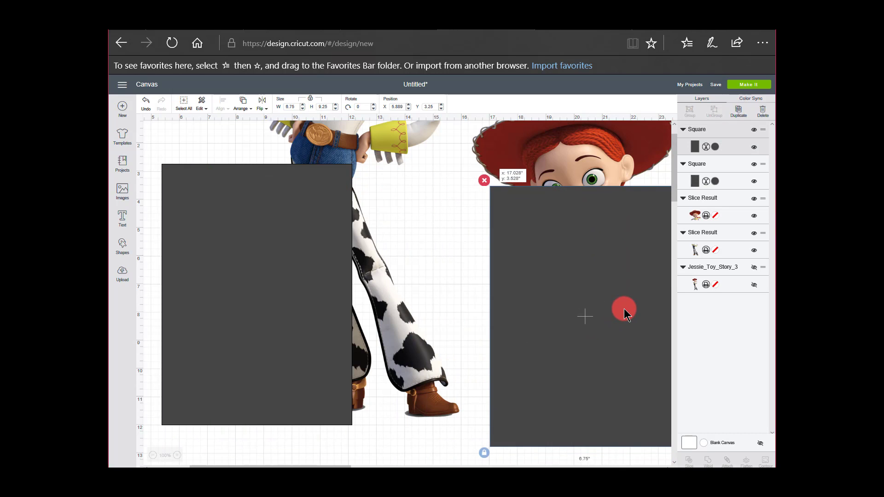
Move the original rectangle over Jessie's legs to about X 9.39, Y 2.99 and send it to the back
drag(315, 325, 428, 319)
right_click(406, 335)
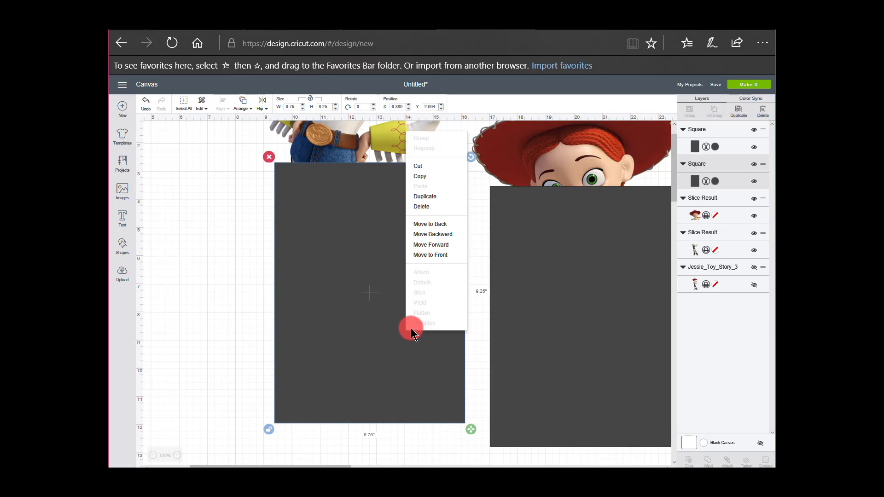
click(421, 224)
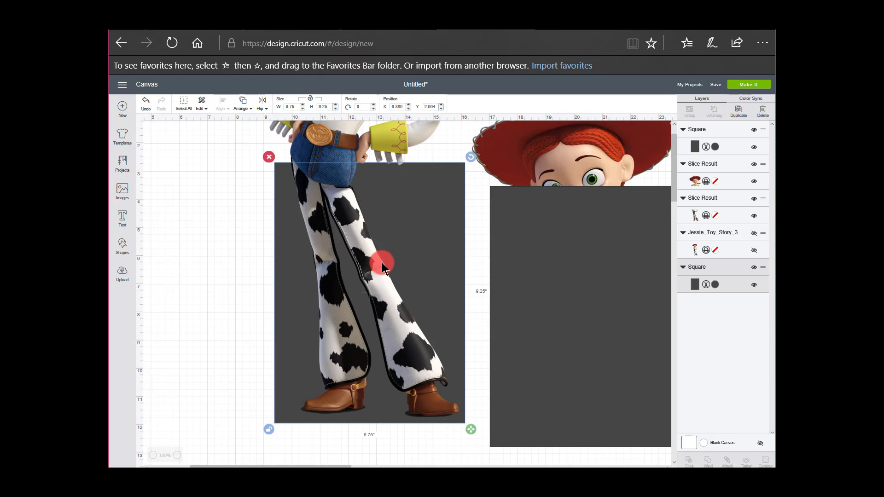
Try to align Jessie's lower body over the rectangle at about X 8.72, Y 0 so both boots fit within it
click(399, 230)
drag(399, 230, 428, 252)
scroll(421, 273, up, 2)
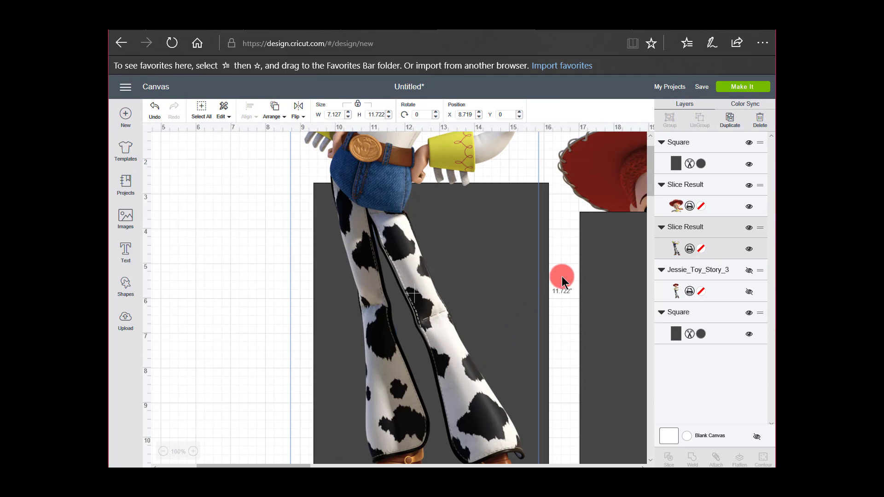
scroll(566, 299, down, 1)
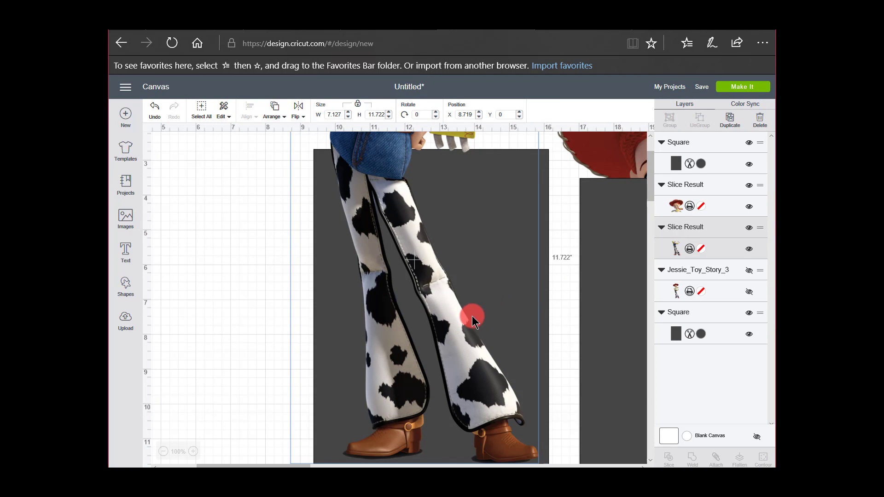
mouse_move(468, 317)
mouse_down()
mouse_move(465, 306)
mouse_move(472, 325)
mouse_up()
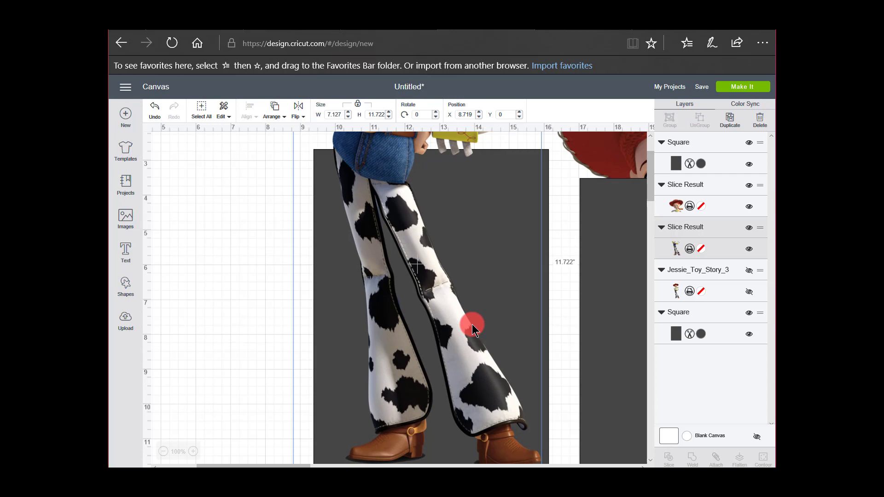
drag(472, 325, 455, 281)
click(263, 336)
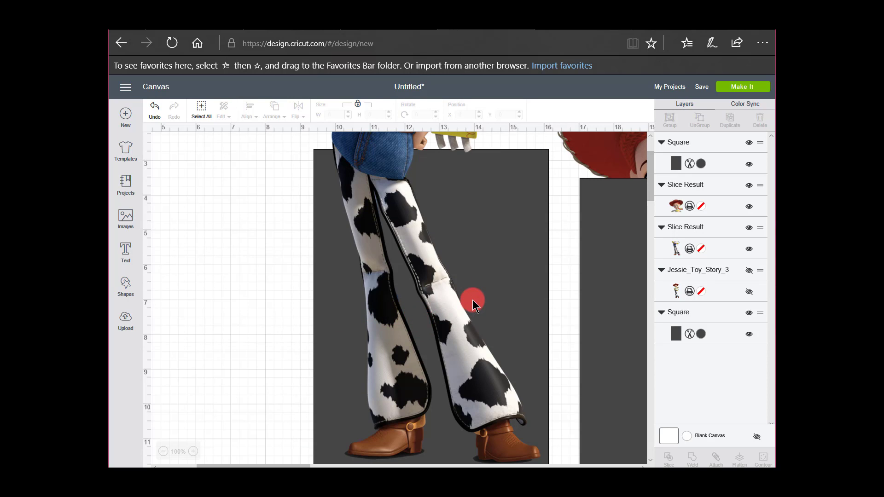
Move Jessie's lower body down the canvas and place the rectangle behind its legs at about X 9.51, Y 9.44
key(ctrl+minus)
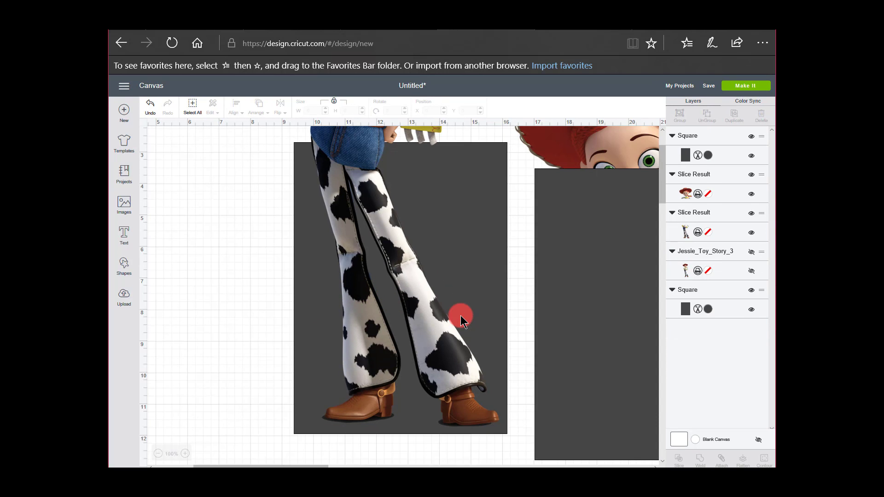
key(ctrl+minus)
key(ctrl+minus)
key(ctrl+minus)
drag(363, 190, 369, 272)
drag(345, 132, 364, 332)
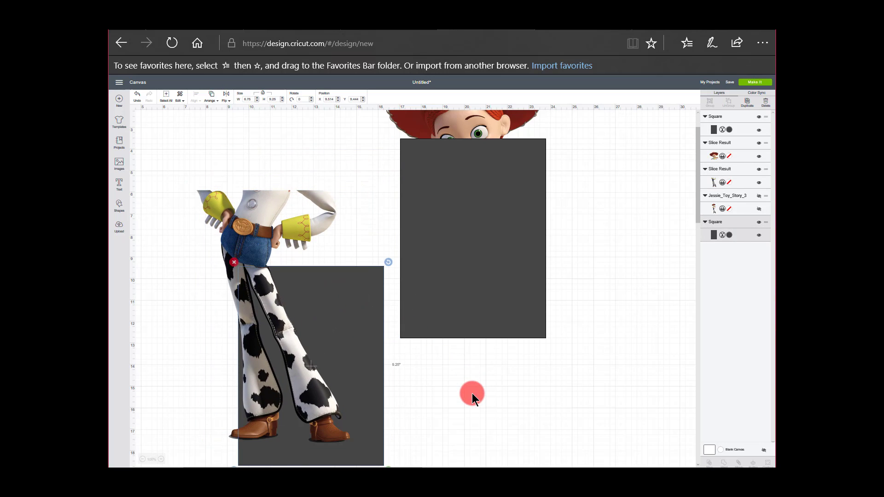
Nudge the rectangle up to about Y 8.89 and Jessie's lower body to about X 9, Y 5.4 so the legs fit within it
scroll(472, 394, up, 4)
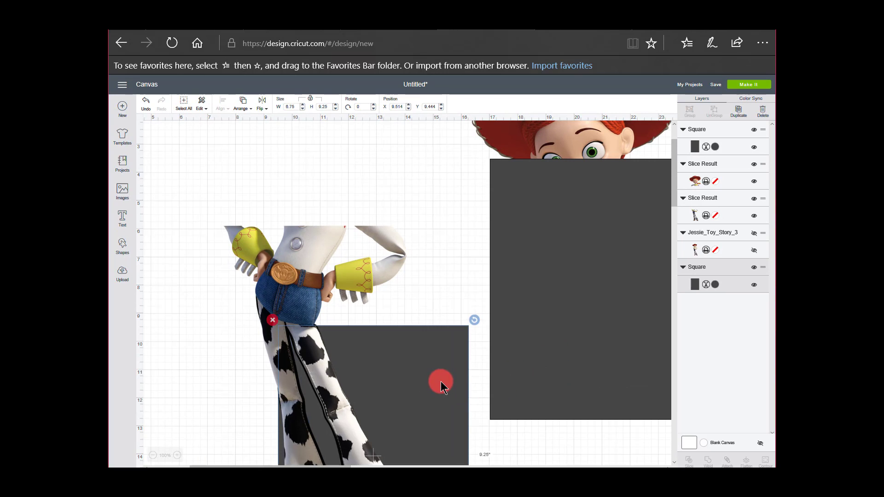
drag(447, 372, 448, 356)
drag(310, 289, 371, 275)
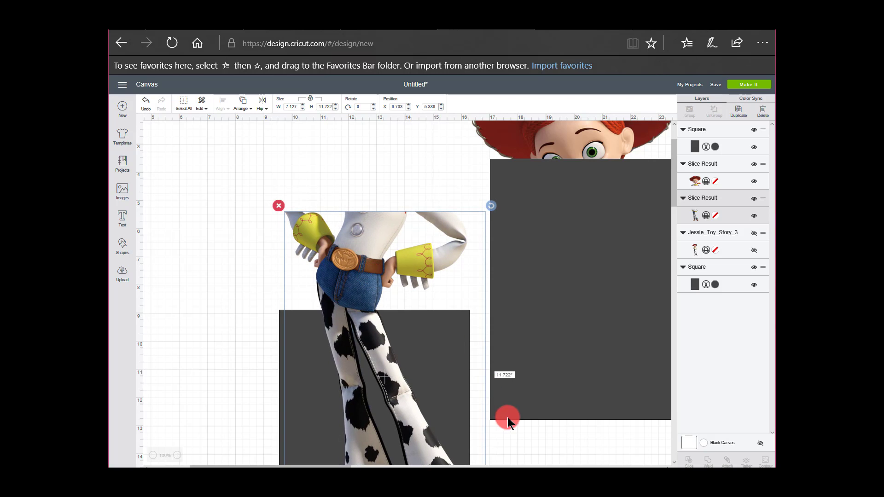
scroll(523, 437, down, 3)
drag(407, 299, 385, 300)
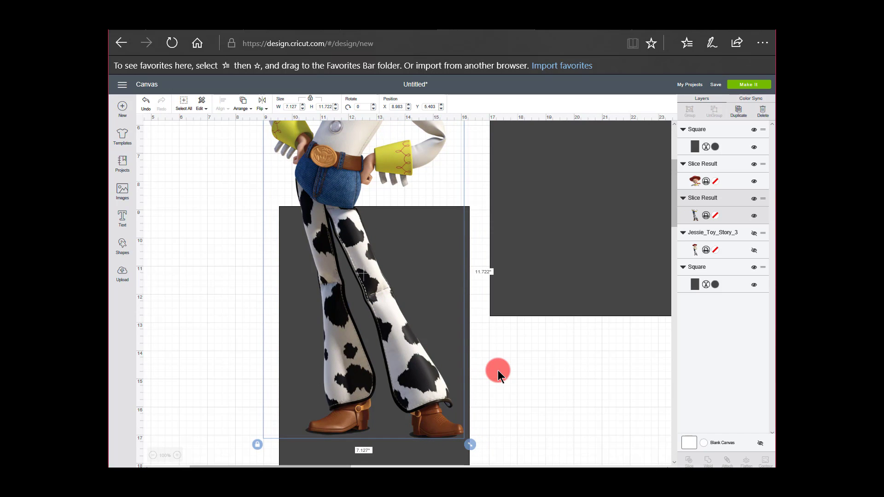
click(524, 423)
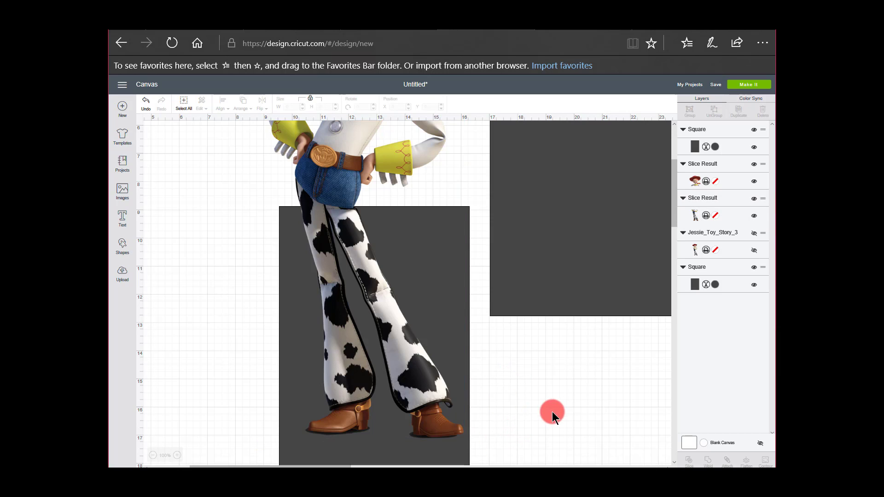
Select Jessie's lower body together with the rectangle behind it and slice them
click(422, 384)
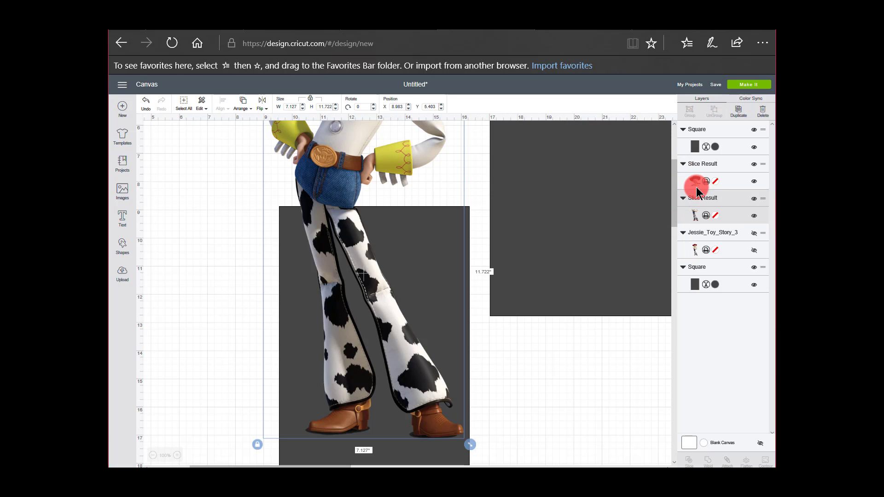
click(718, 282)
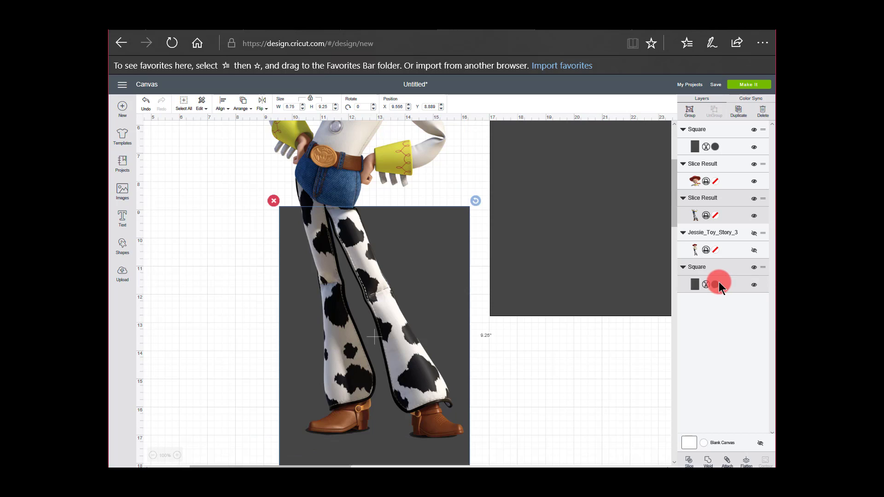
click(689, 460)
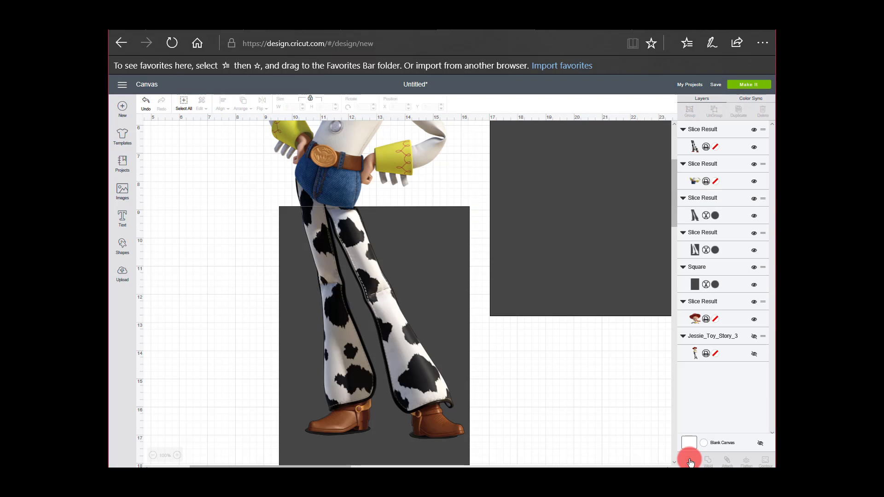
Move the sliced legs piece aside to about X 20.89, Y 14.29 and delete both leftover dark rectangle pieces
drag(415, 371, 682, 466)
drag(624, 377, 665, 442)
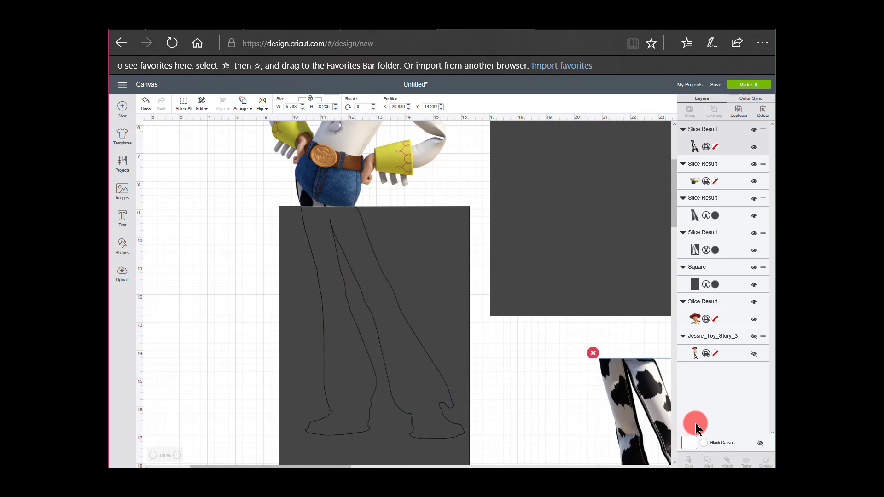
click(399, 315)
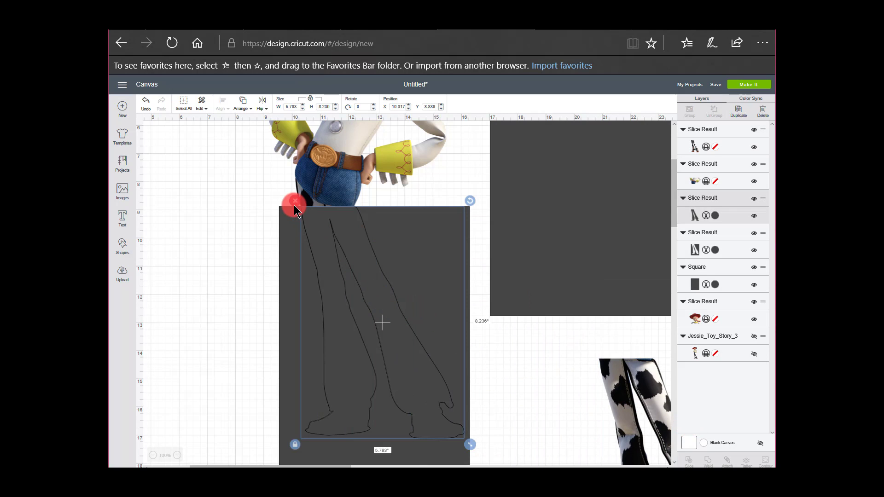
key(Delete)
click(290, 255)
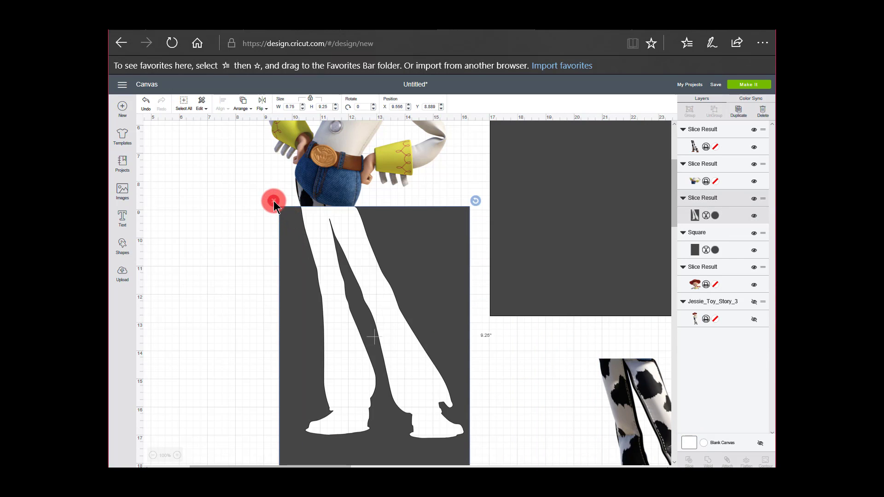
key(Delete)
Check the torso piece's fit against the spare rectangle, delete that rectangle and move the torso to about X 10.08, Y 10.39
drag(334, 302, 328, 307)
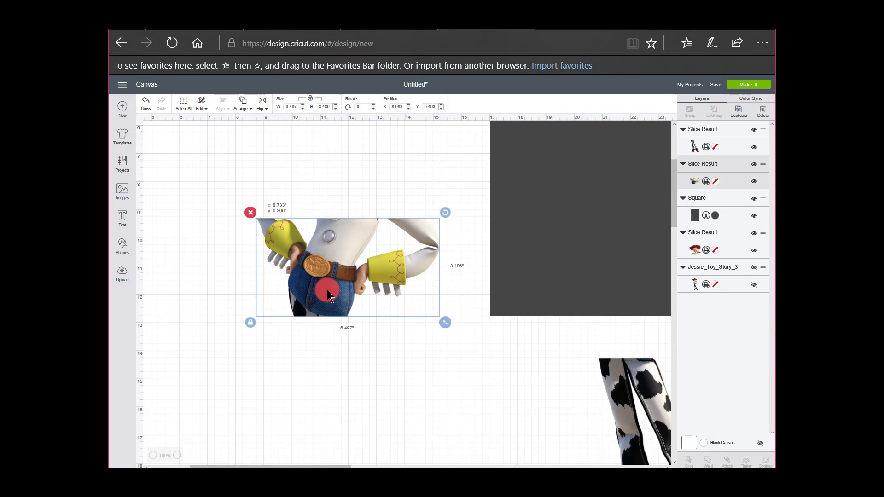
drag(509, 248, 269, 371)
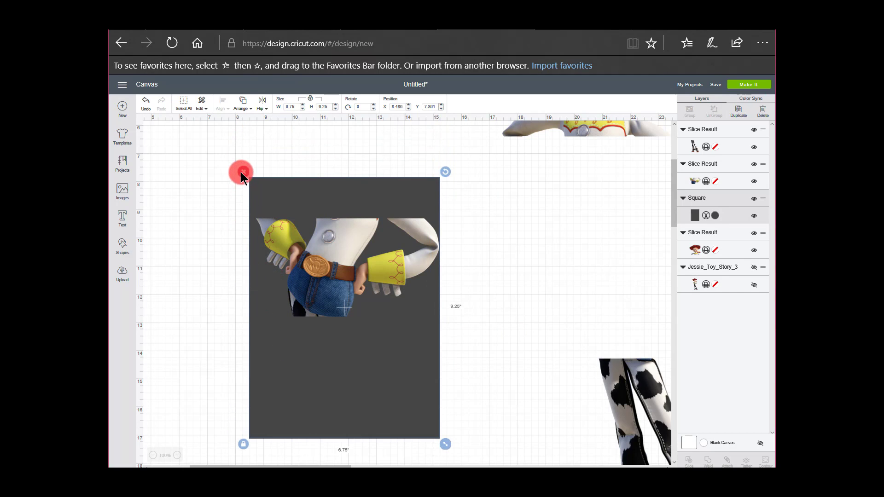
click(241, 173)
drag(340, 258, 379, 288)
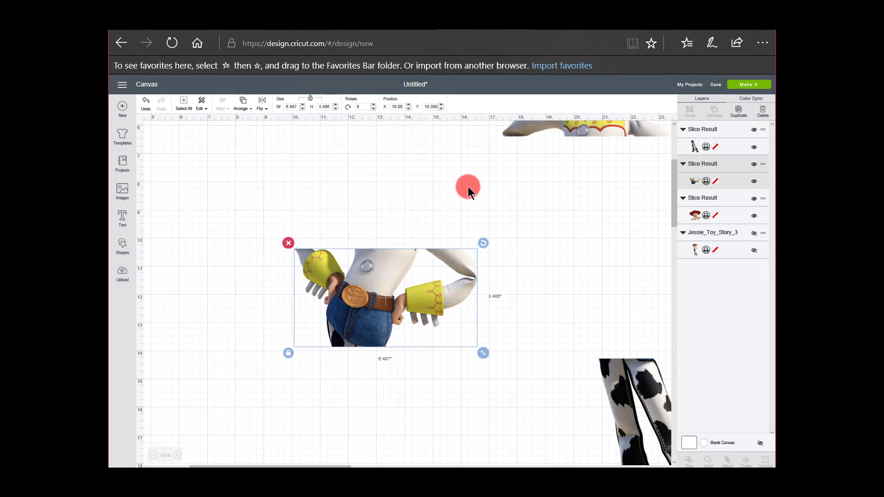
Stack the head, torso and legs pieces in order with gaps between them, torso at about X 10.3, Y 9.79 and legs at X 11.07, Y 16.04
drag(574, 132, 364, 241)
drag(605, 374, 338, 358)
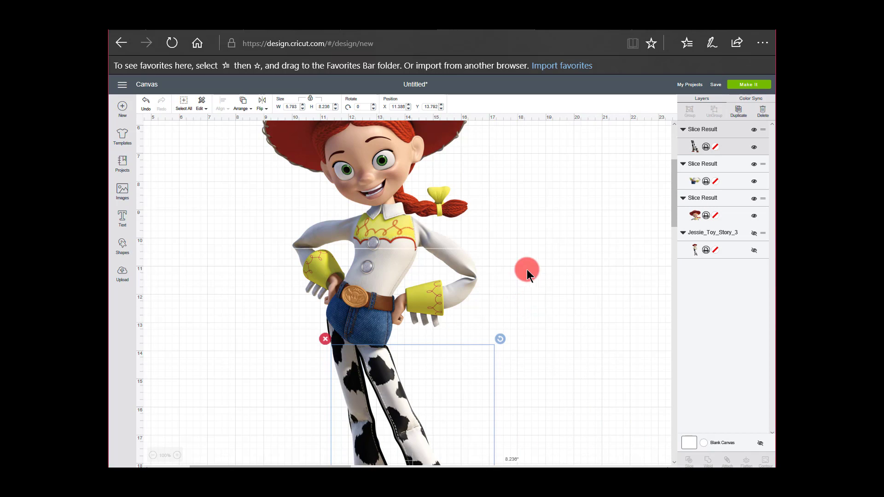
click(377, 174)
drag(378, 174, 380, 127)
drag(382, 267, 389, 251)
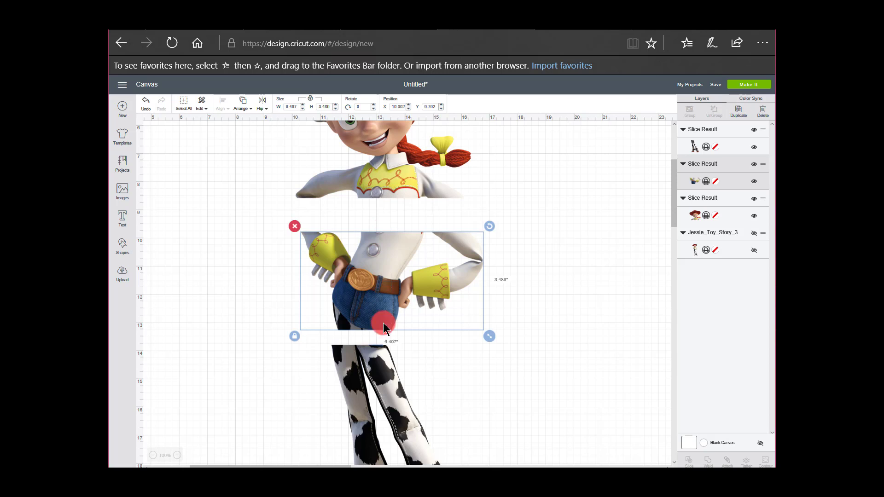
drag(382, 374, 375, 439)
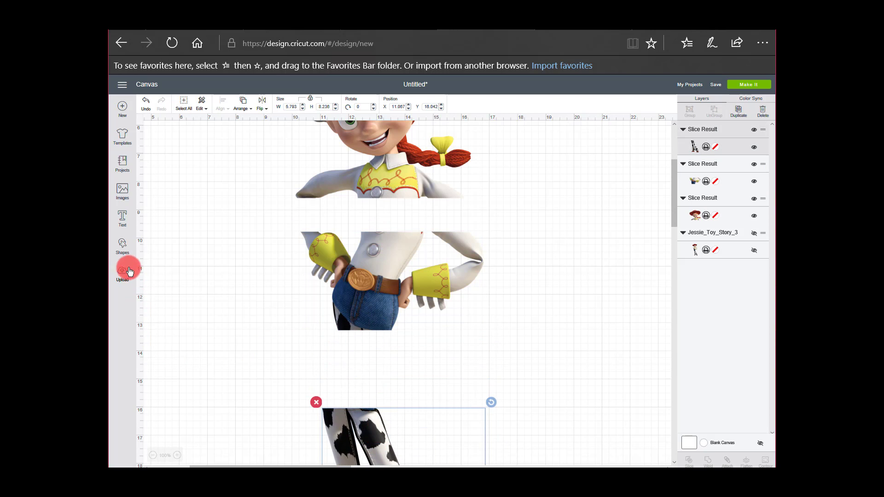
Add a square, unlock its proportions, resize it to about 1.417 by 0.431 inches and place it against the torso's top edge as a tab
click(123, 252)
click(154, 196)
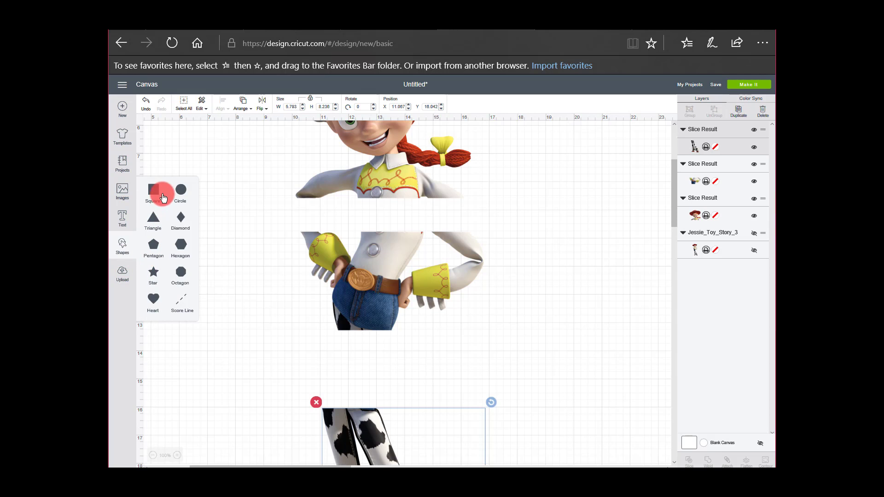
click(153, 195)
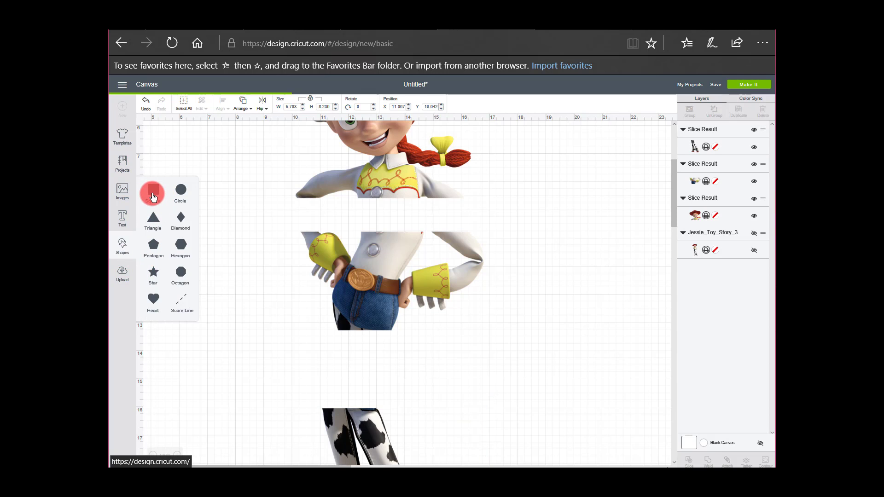
drag(181, 138, 253, 232)
click(312, 112)
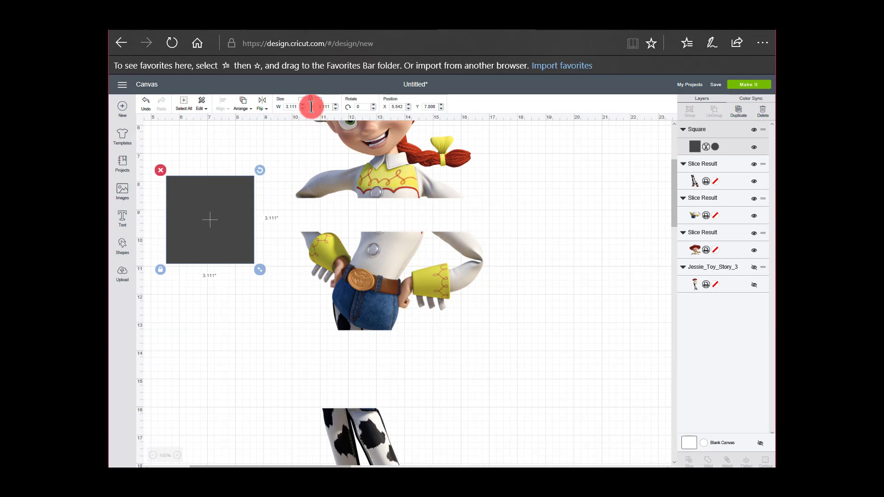
click(310, 99)
drag(262, 272, 393, 227)
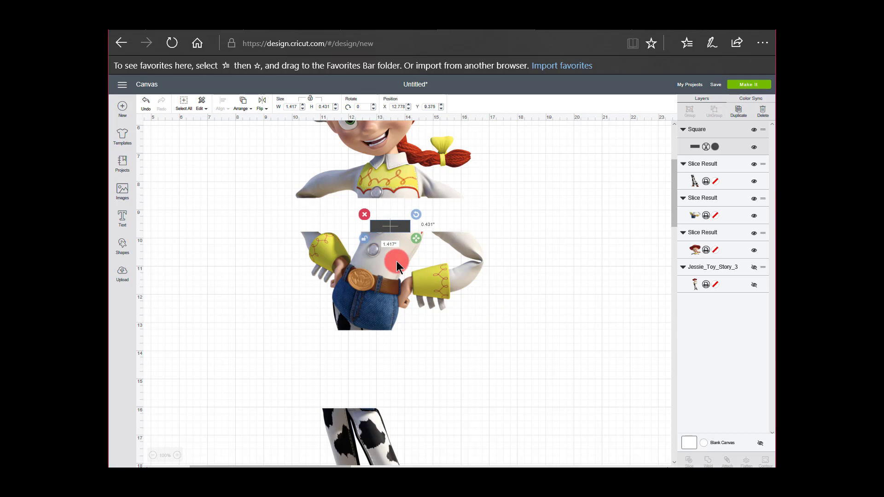
Duplicate the small tab rectangle and place the copy against the torso's bottom edge at about X 11.81, Y 13.28
click(736, 113)
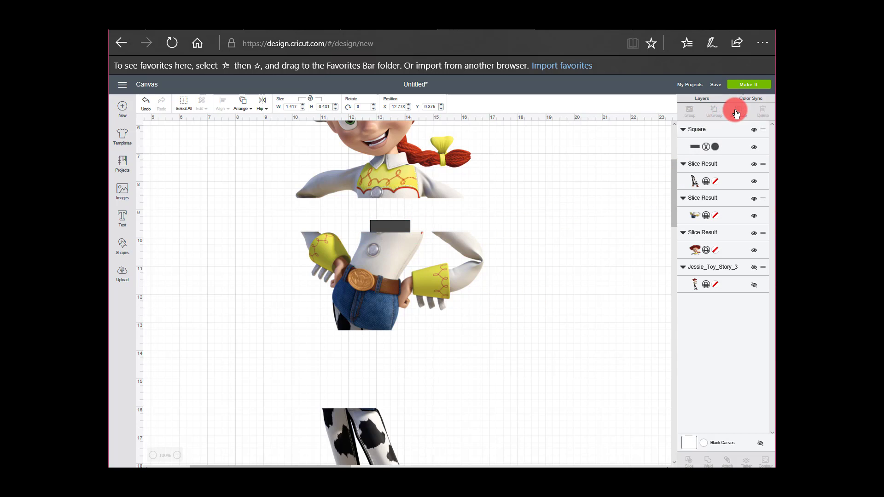
drag(390, 281, 371, 340)
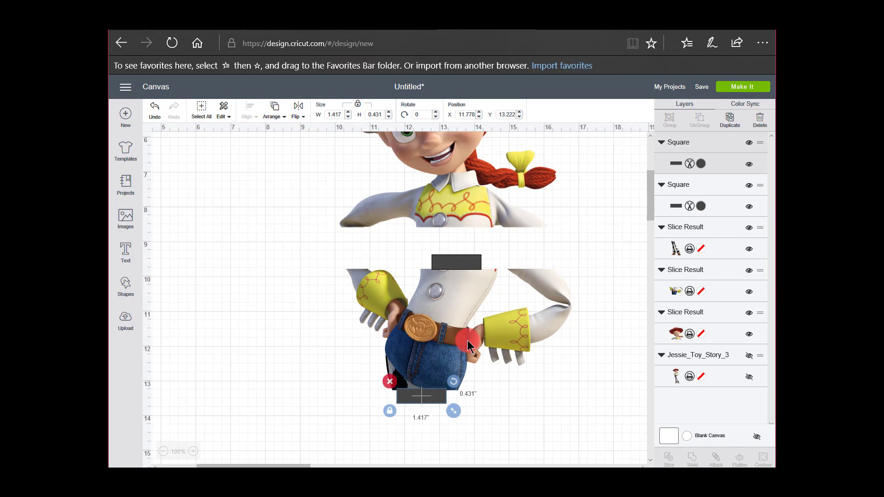
drag(276, 466, 302, 466)
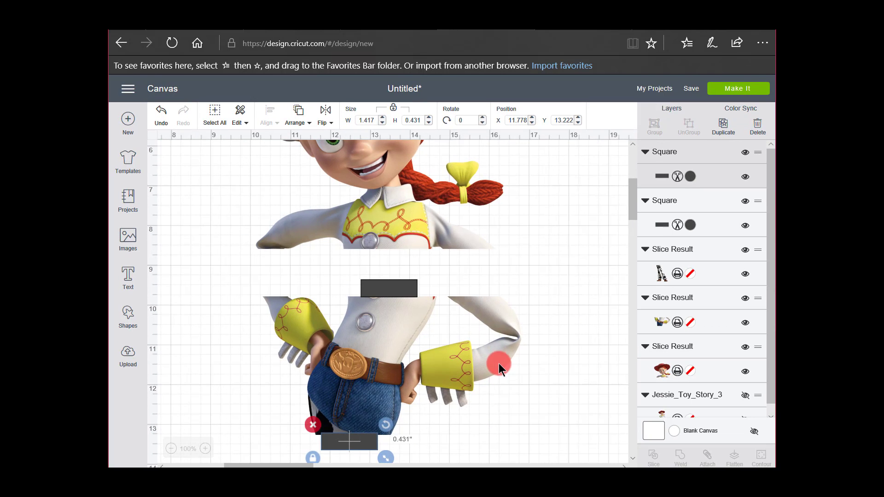
click(387, 297)
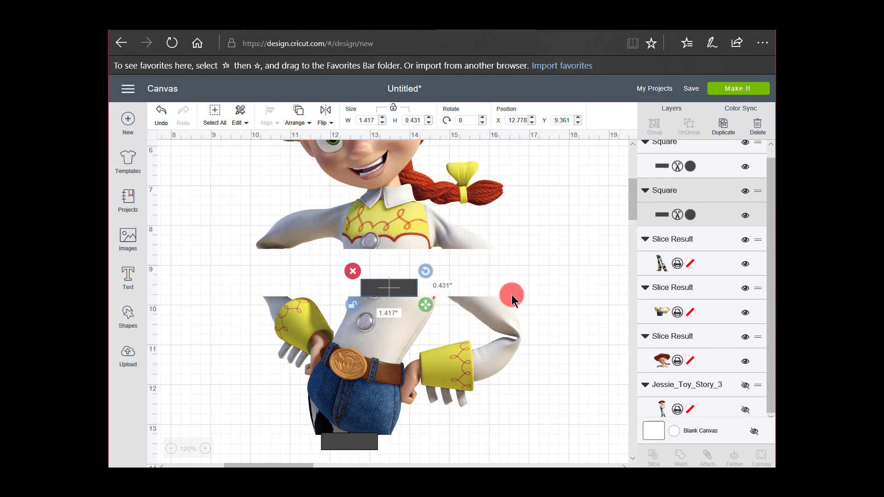
scroll(518, 306, down, 3)
click(354, 353)
drag(354, 352, 356, 354)
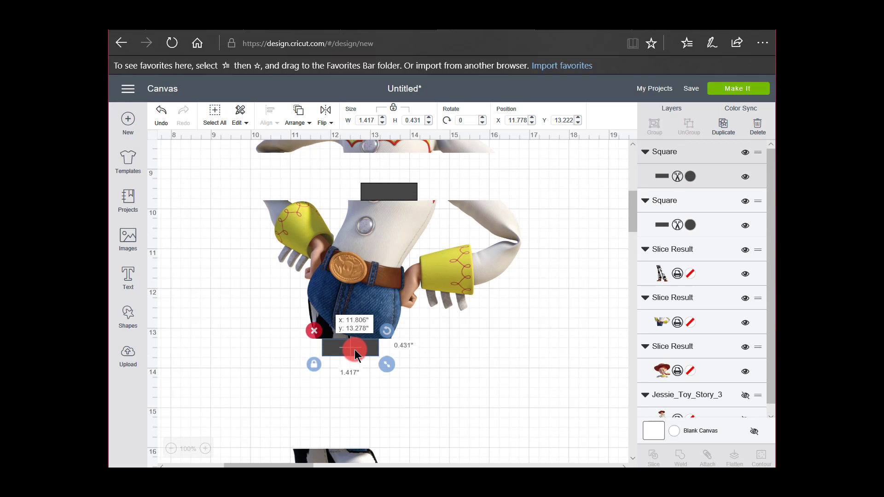
click(437, 344)
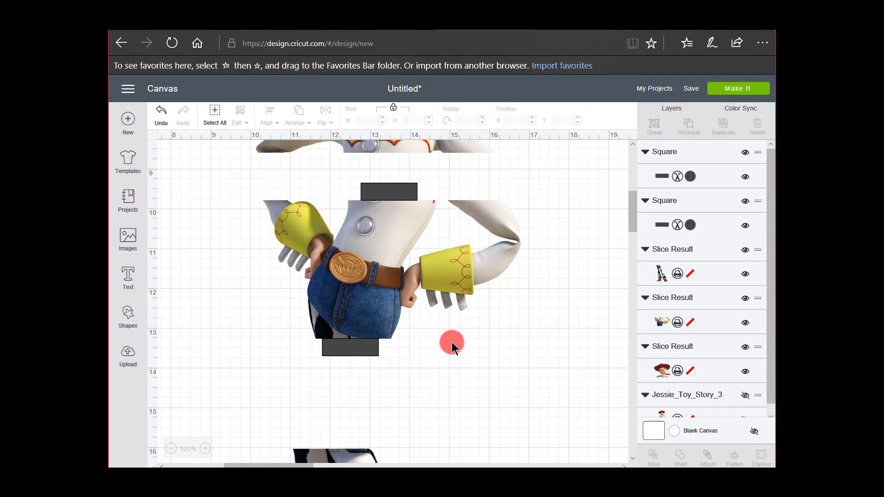
Bring the legs piece to the front, test it over the lower tab and move it back down to about X 11.96, Y 14.94
scroll(468, 341, down, 3)
drag(367, 387, 394, 335)
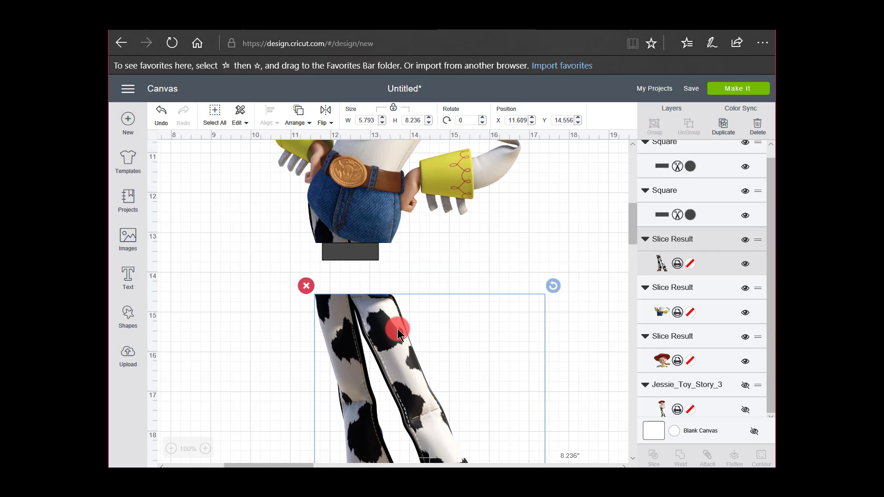
right_click(397, 328)
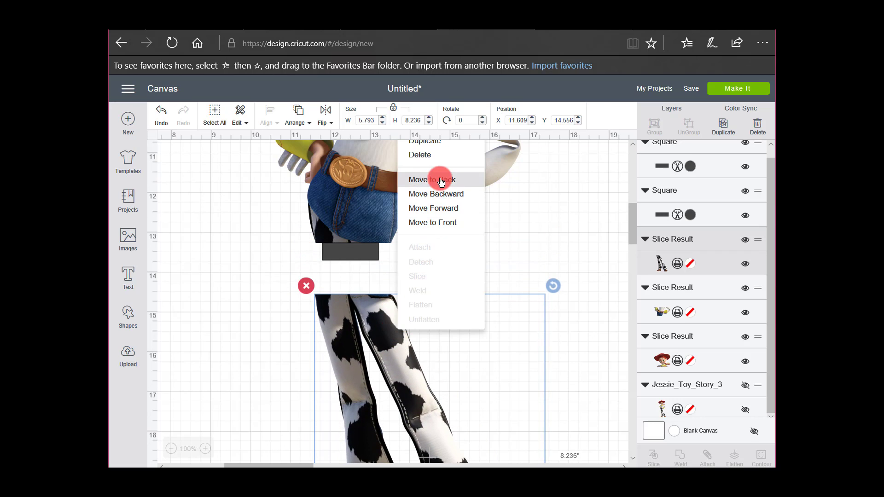
click(437, 223)
drag(396, 342, 395, 287)
click(296, 316)
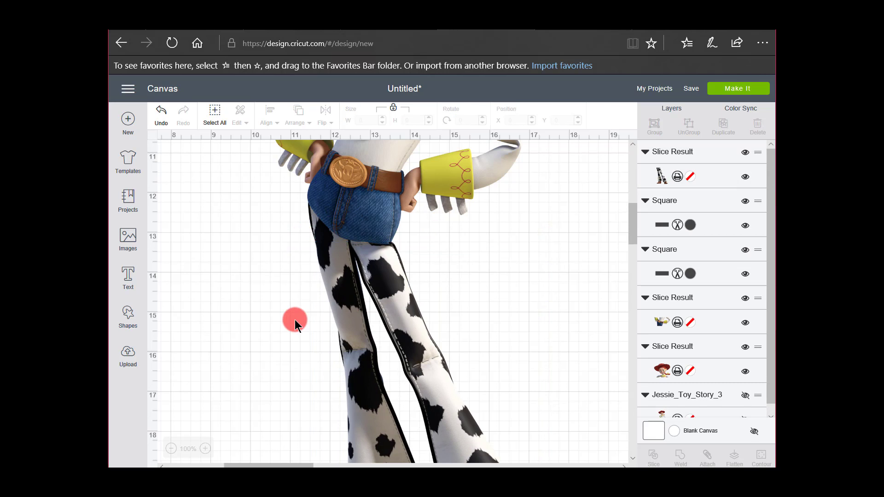
drag(407, 322, 418, 341)
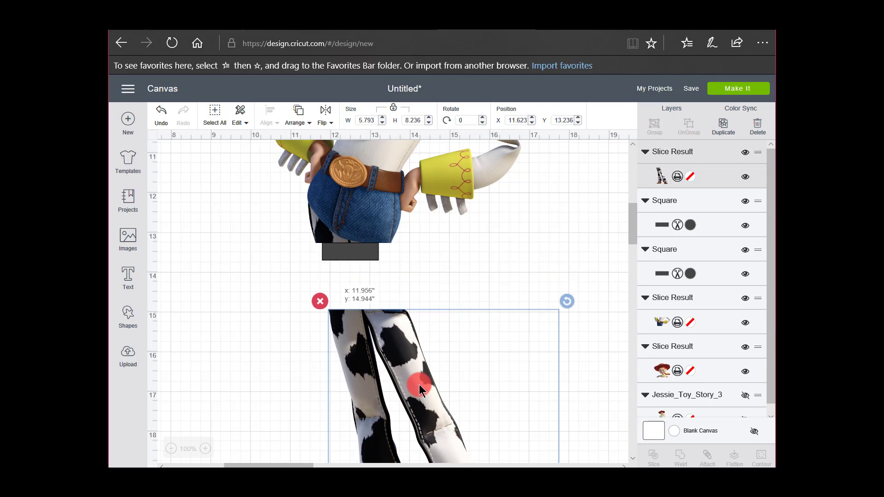
Bring the head piece to the front and move it up away from the torso to about X 9.35, Y 0
scroll(506, 262, up, 5)
mouse_move(432, 241)
mouse_down()
mouse_move(436, 283)
mouse_move(423, 241)
mouse_up()
right_click(424, 240)
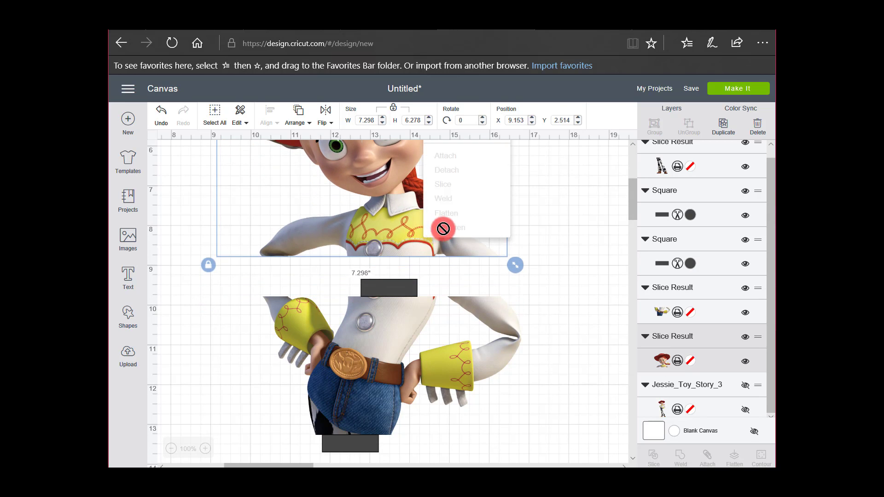
scroll(479, 203, up, 3)
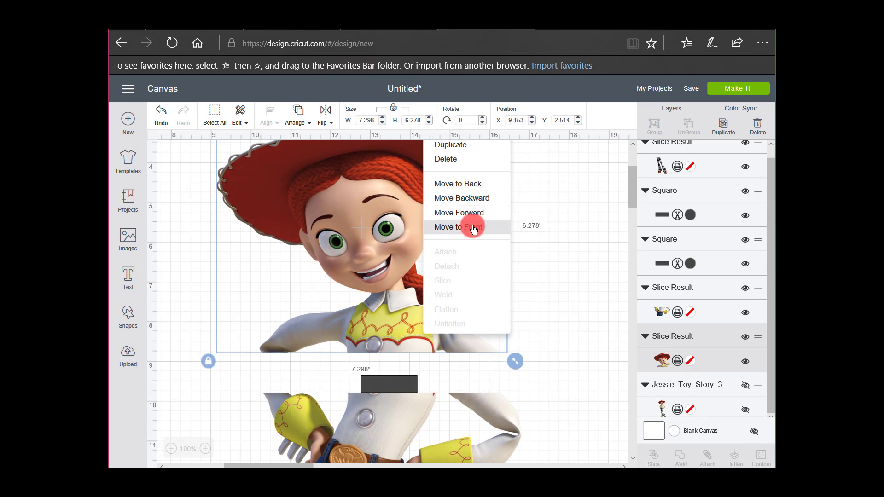
click(473, 228)
drag(413, 296, 495, 289)
drag(434, 232, 433, 182)
scroll(503, 277, down, 1)
scroll(504, 277, down, 2)
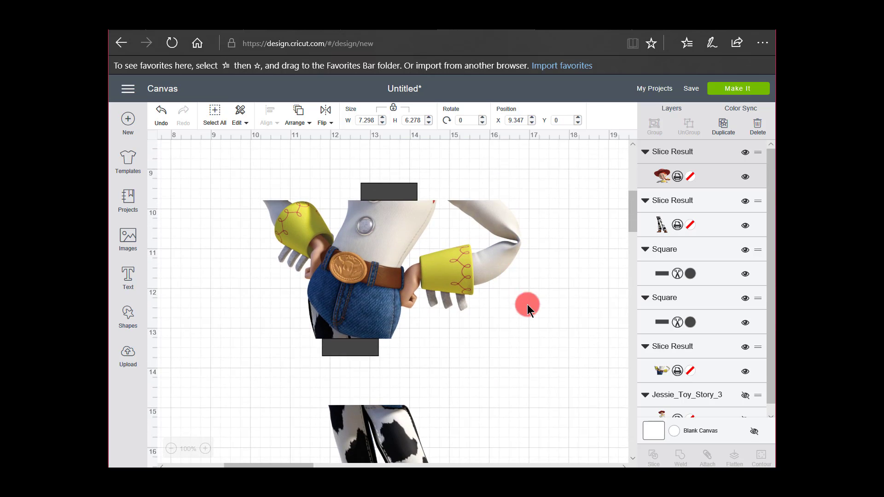
Recolor both tab rectangles on the torso white
drag(548, 390, 244, 192)
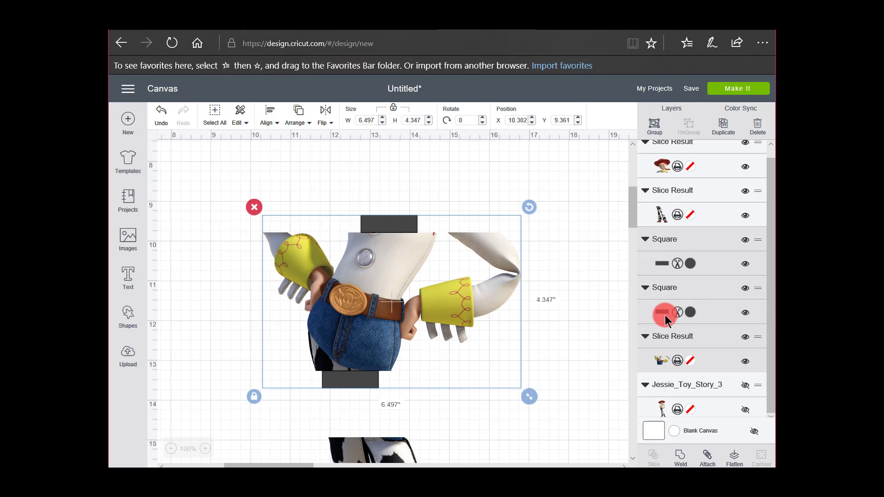
click(689, 263)
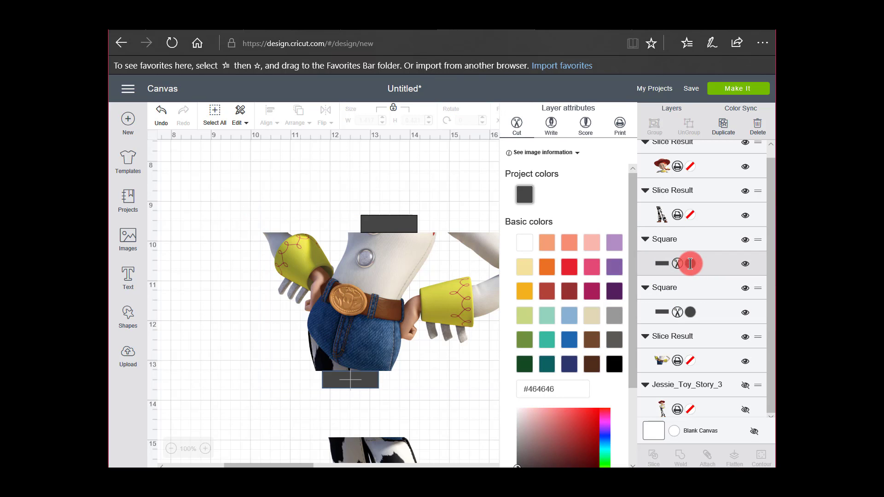
click(530, 251)
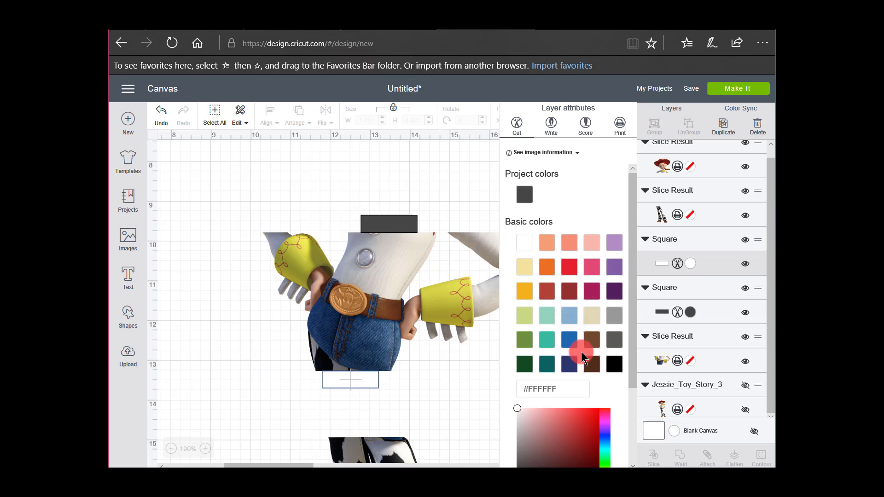
click(400, 225)
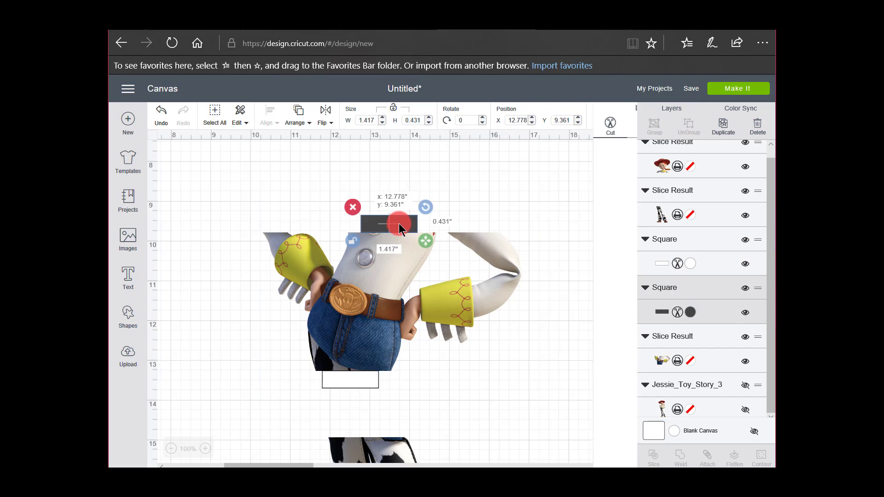
click(690, 312)
click(528, 247)
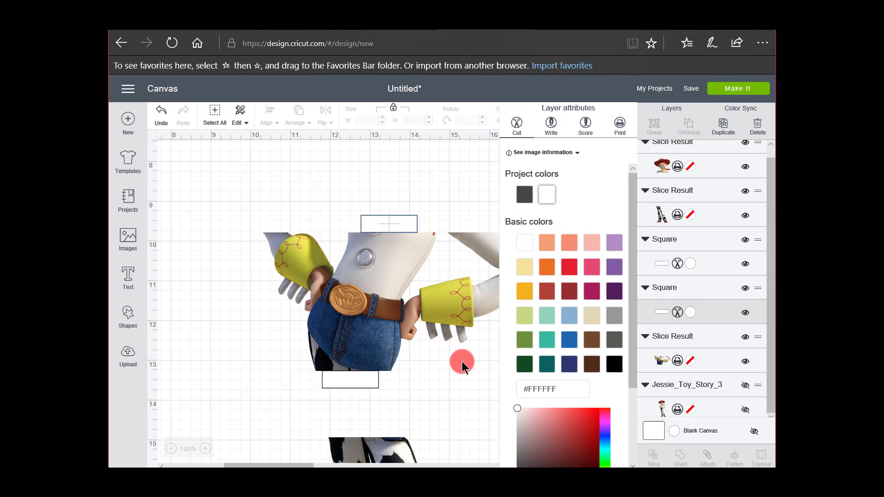
click(461, 371)
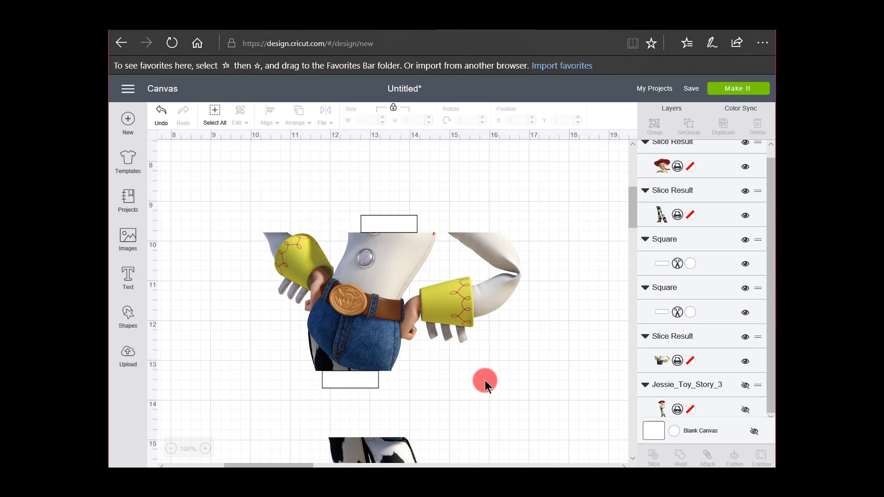
Flatten the torso together with both white tabs and shift the flattened piece slightly
drag(553, 388, 254, 198)
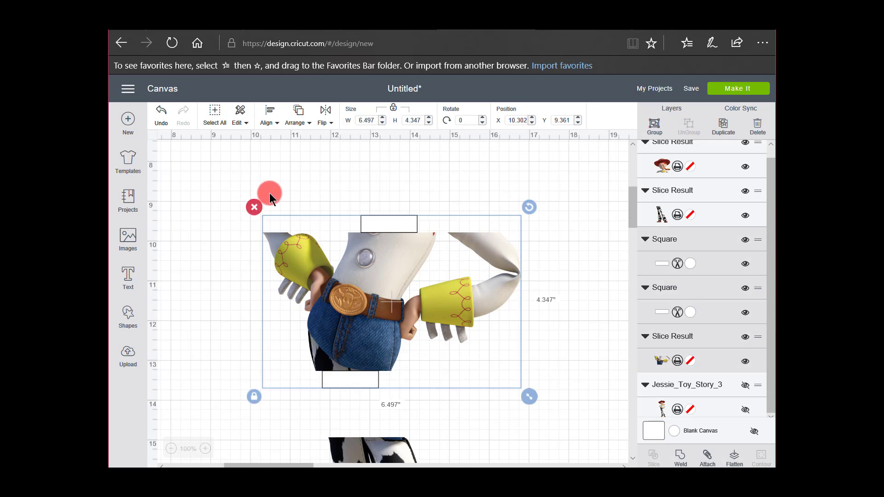
click(733, 458)
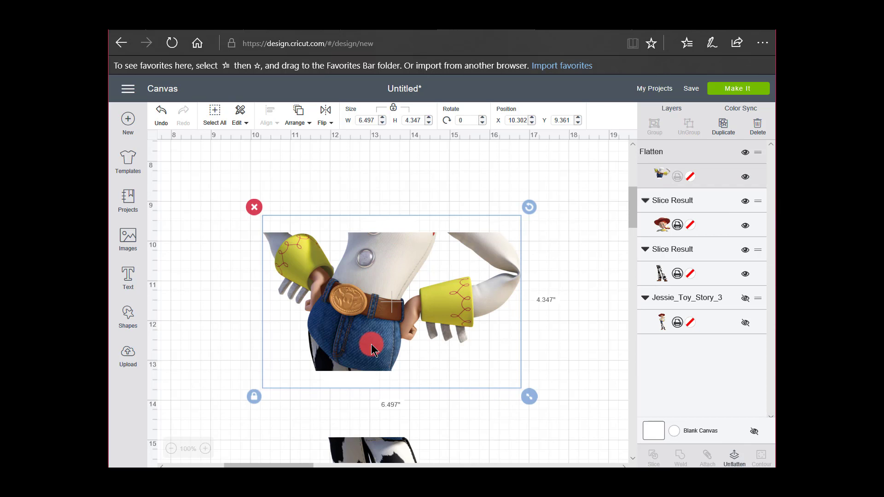
mouse_move(372, 315)
mouse_down()
mouse_move(373, 347)
mouse_move(382, 308)
mouse_up()
Undo the shift and flattening of the torso piece and the white recoloring of both tabs
click(164, 113)
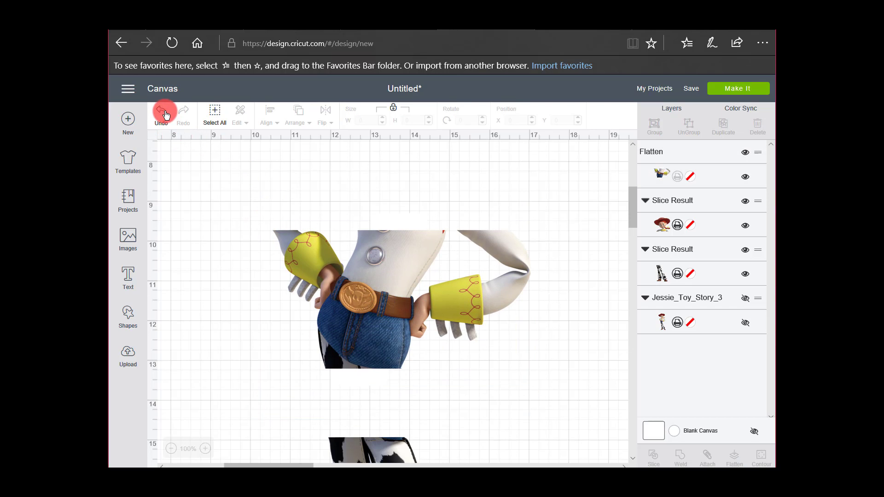
click(162, 115)
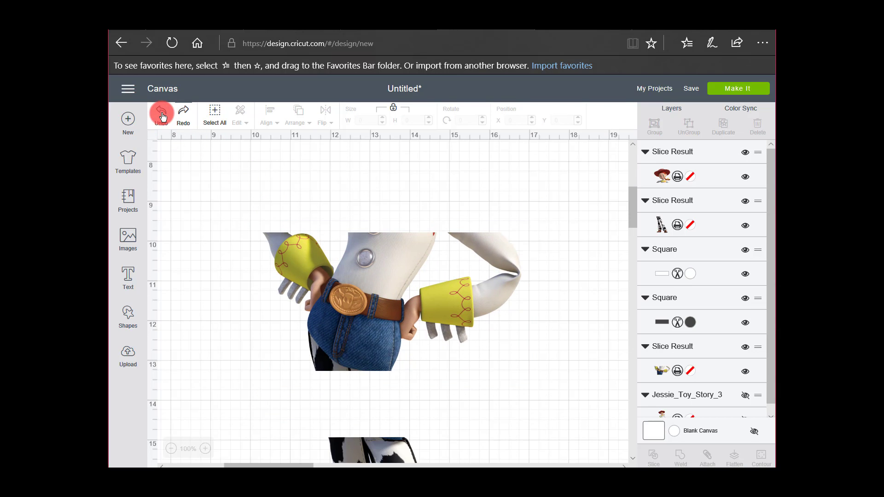
click(163, 119)
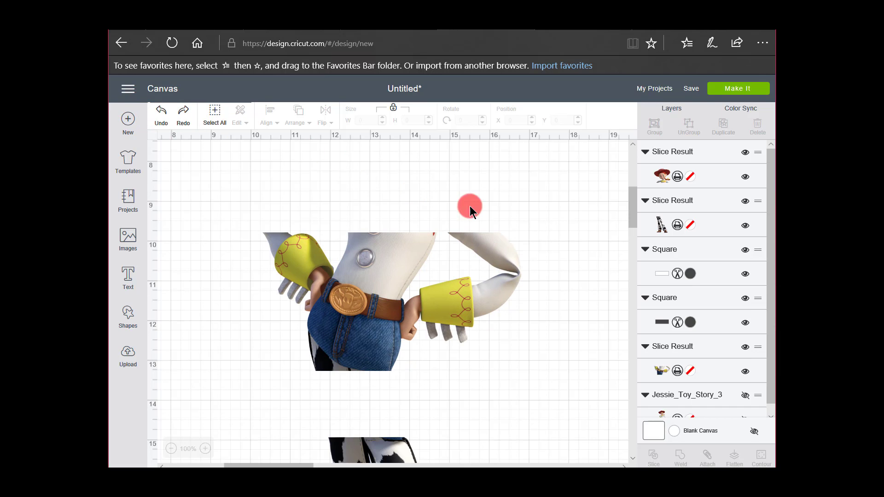
Recolor both tab rectangles on the torso beige (#E1D7B6)
click(690, 275)
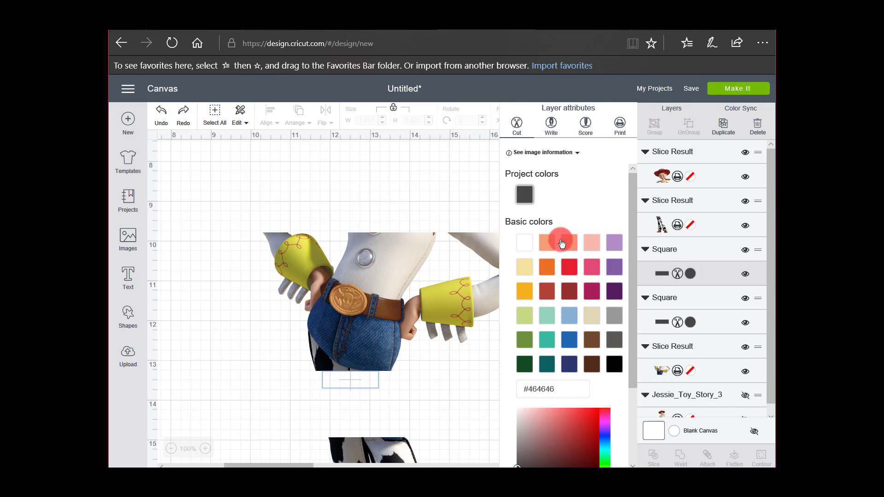
click(590, 319)
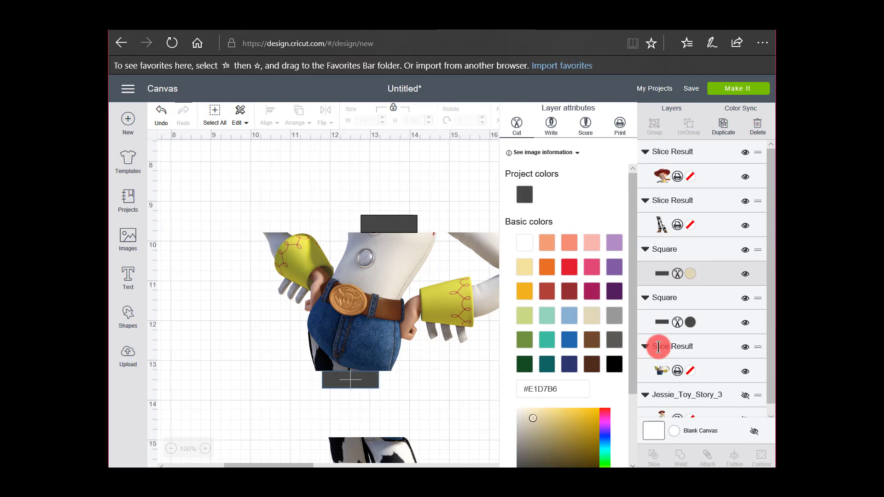
click(690, 322)
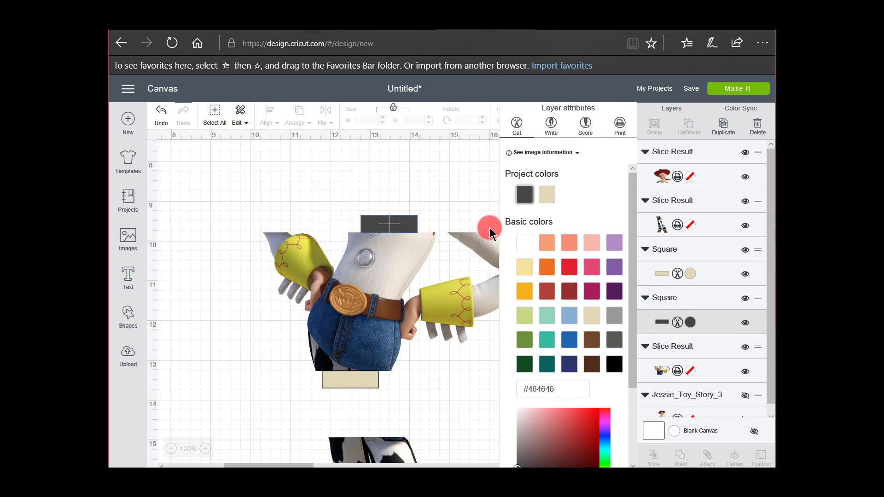
click(548, 199)
click(490, 399)
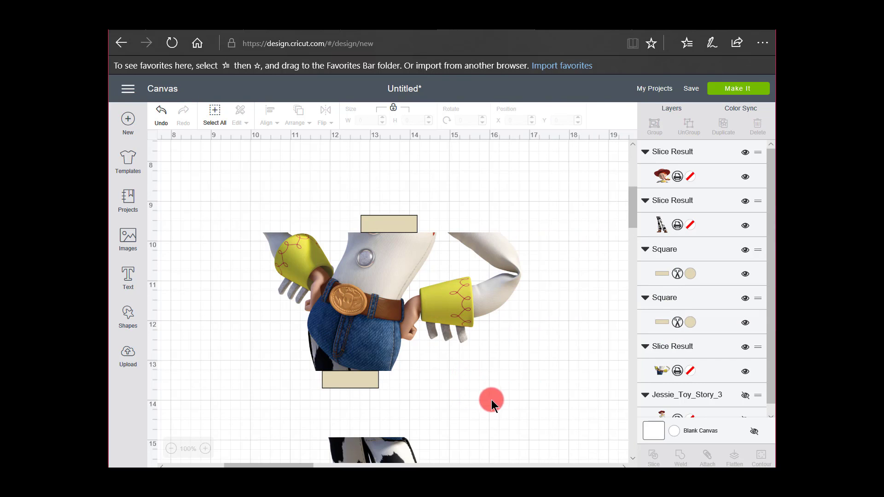
Flatten the torso together with its two beige tabs and move the flattened piece up about 1 inch
drag(528, 396, 228, 195)
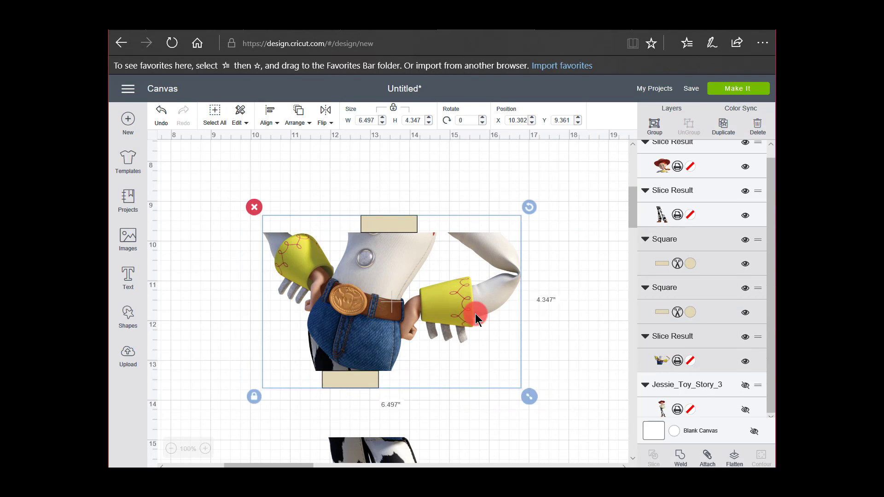
click(734, 458)
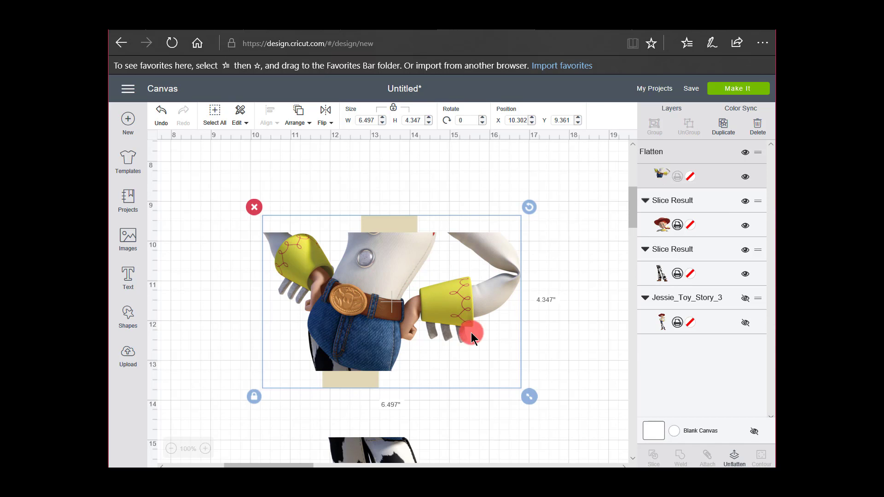
drag(394, 304, 393, 260)
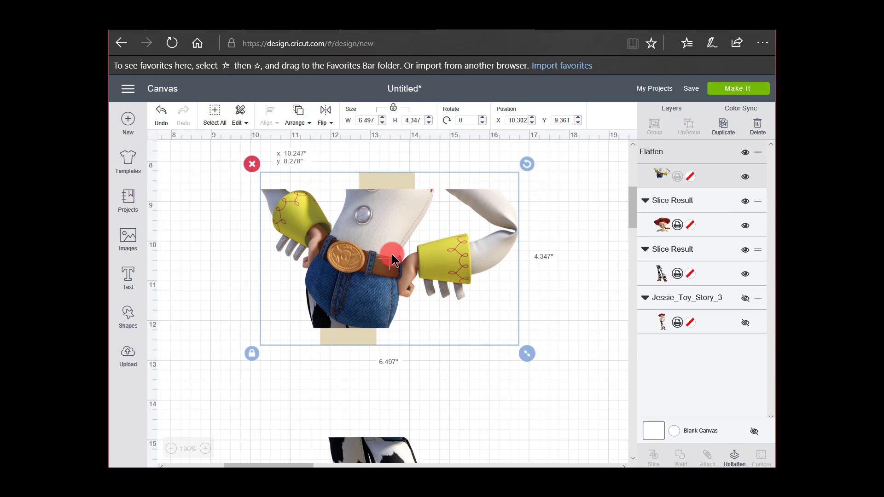
click(488, 425)
Move the legs piece up against the torso, bring it to the front, and cover the lower tab with it
drag(394, 450, 378, 366)
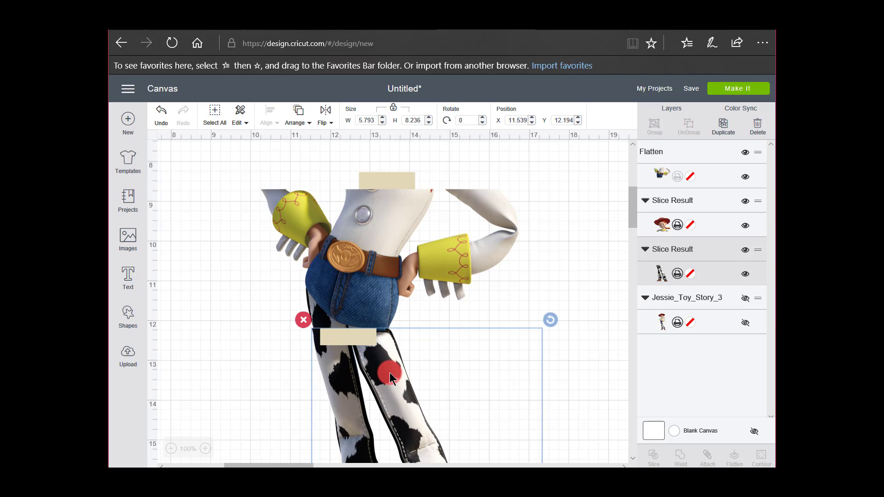
right_click(390, 378)
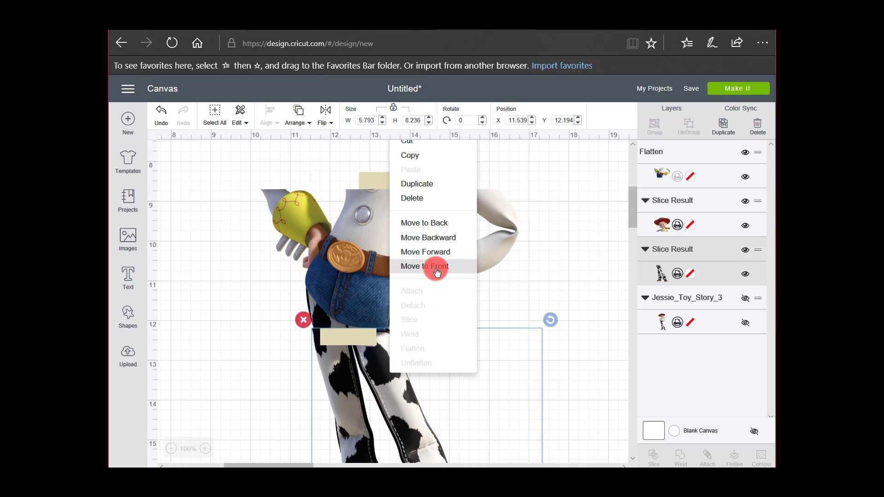
click(430, 266)
drag(398, 371, 390, 370)
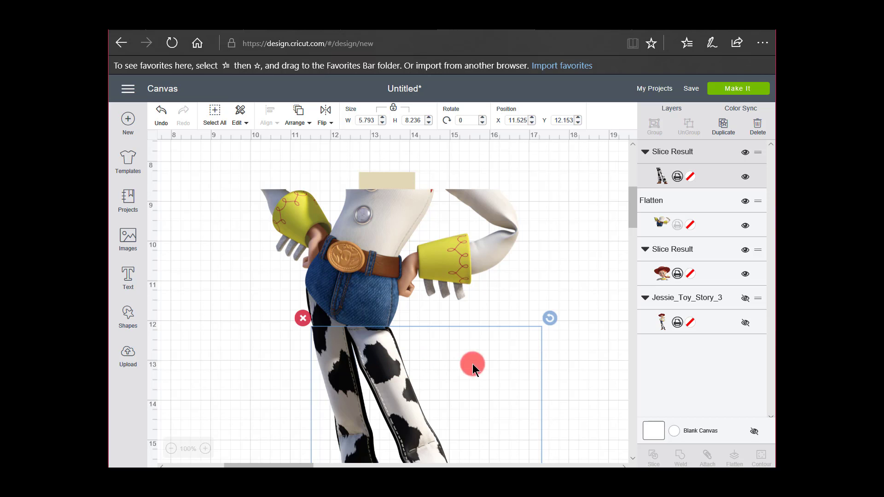
click(559, 369)
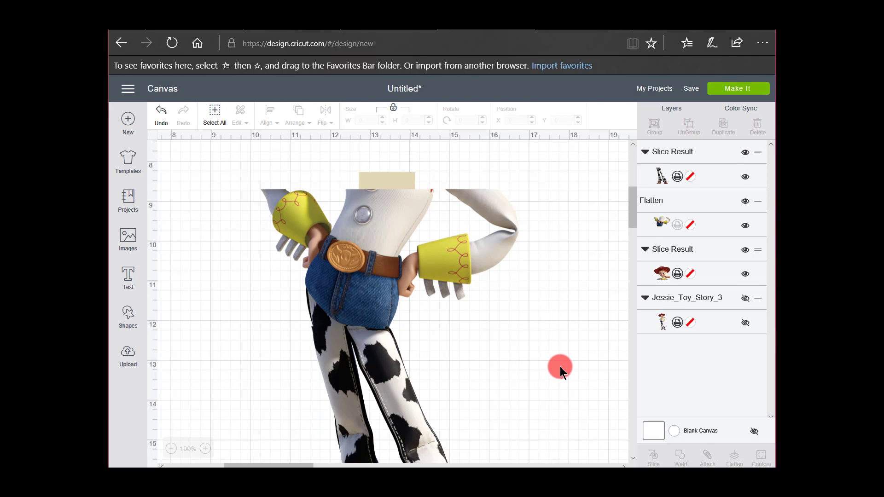
Fine-tune the positions of the legs and the flattened torso so their cut edges line up at the waist
key(ctrl+minus)
key(ctrl+minus)
key(ctrl+minus)
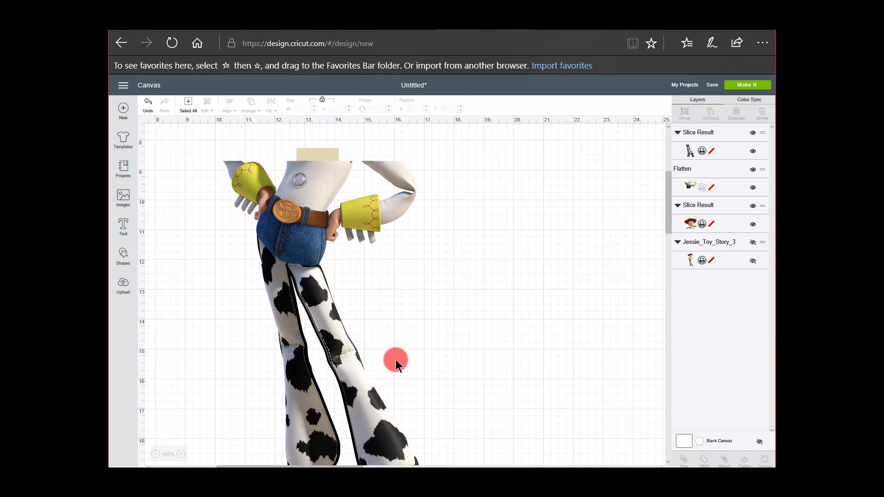
key(ctrl+minus)
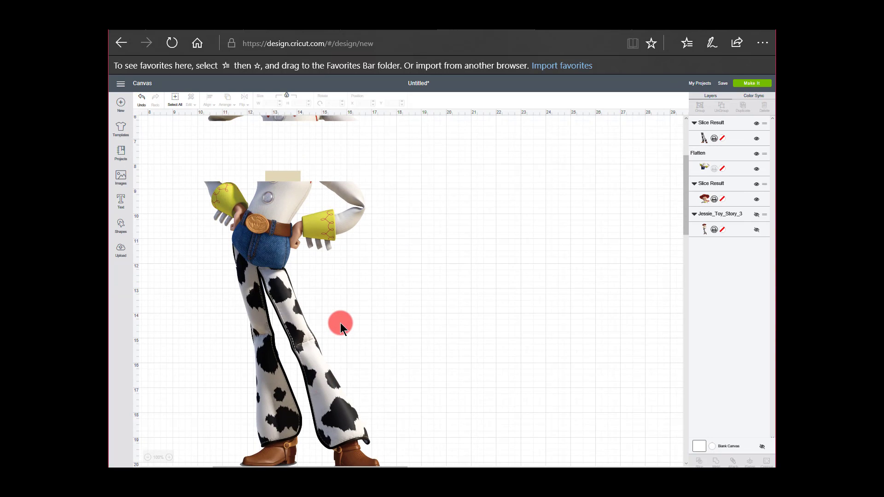
click(169, 457)
click(170, 457)
click(169, 457)
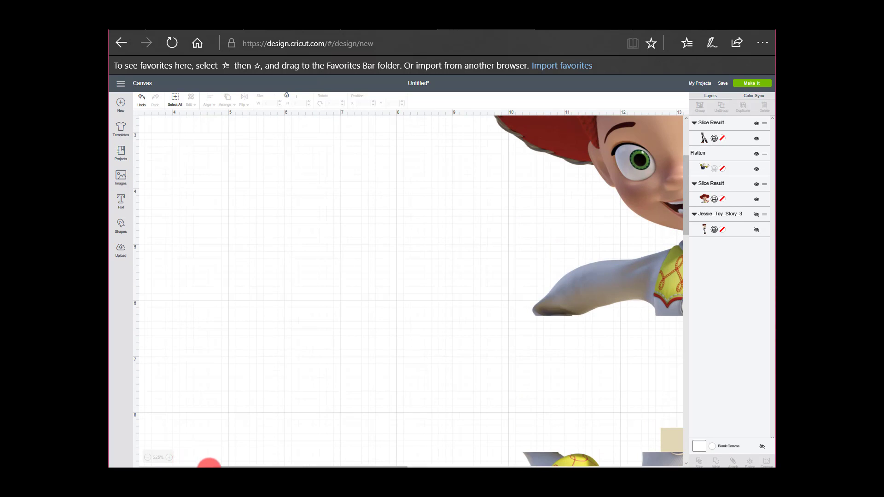
drag(257, 464, 368, 460)
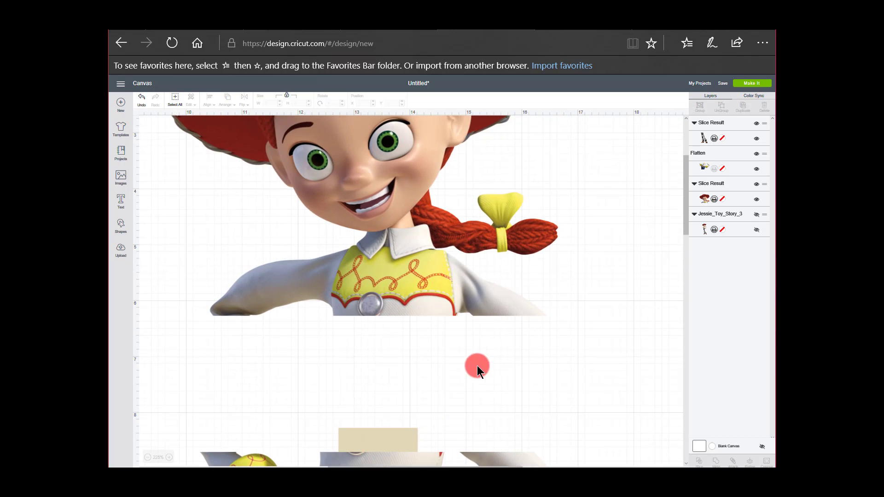
scroll(476, 367, down, 9)
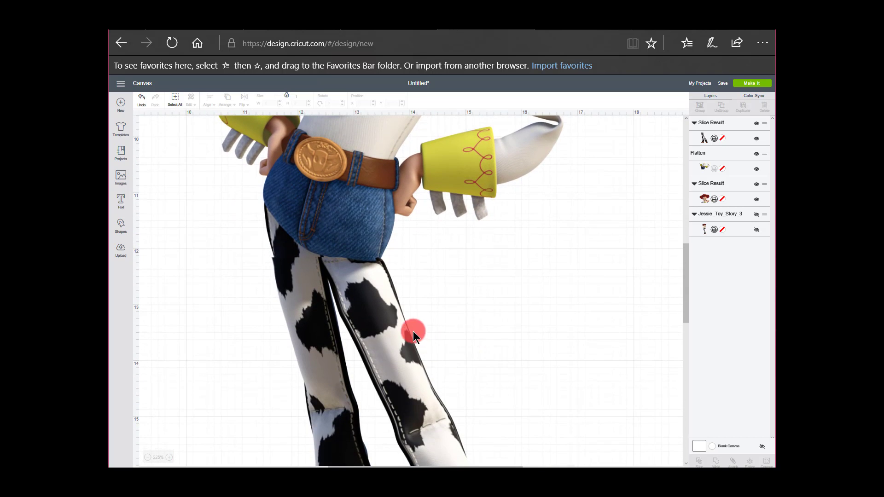
mouse_move(384, 321)
mouse_down()
mouse_move(382, 363)
mouse_move(418, 324)
mouse_move(377, 327)
mouse_move(386, 324)
mouse_up()
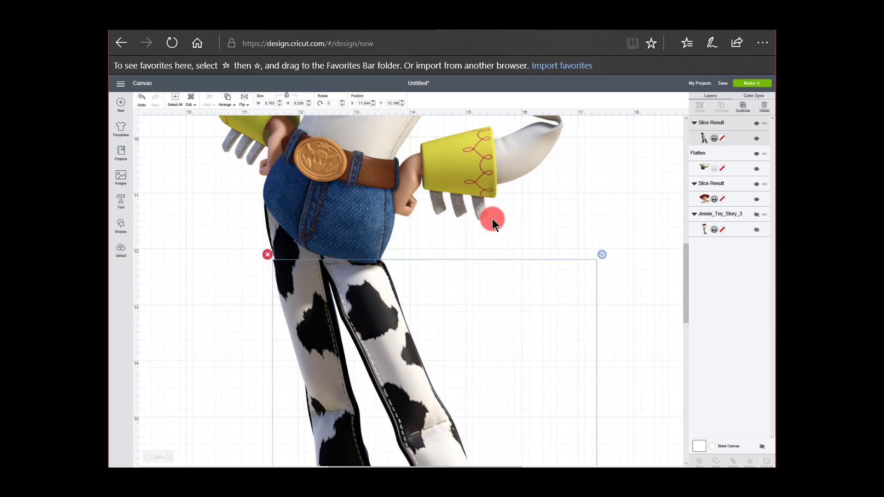
drag(504, 219, 505, 220)
click(598, 267)
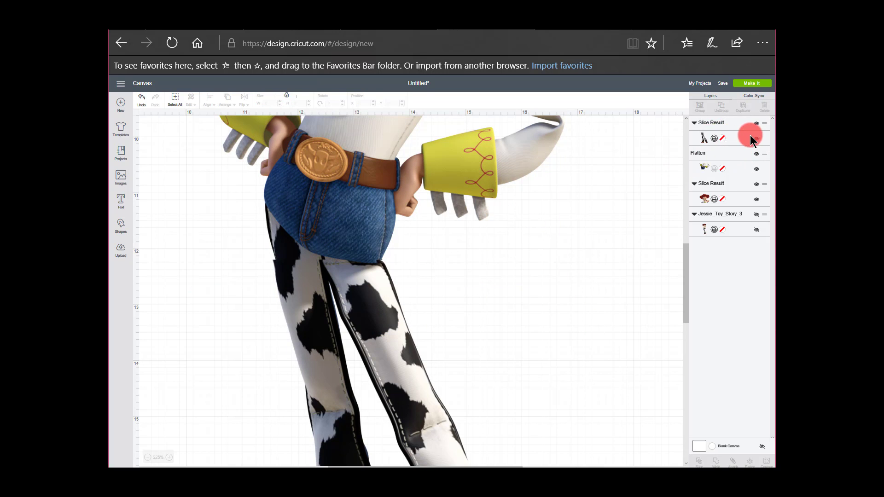
Collapse the layer entries of the head, the legs and the hidden Jessie_Toy_Story_3 image
click(694, 183)
click(694, 199)
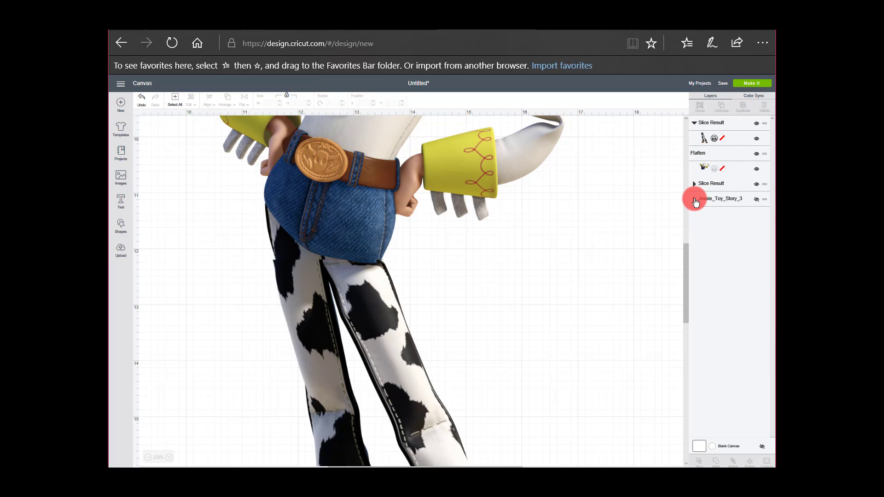
click(693, 124)
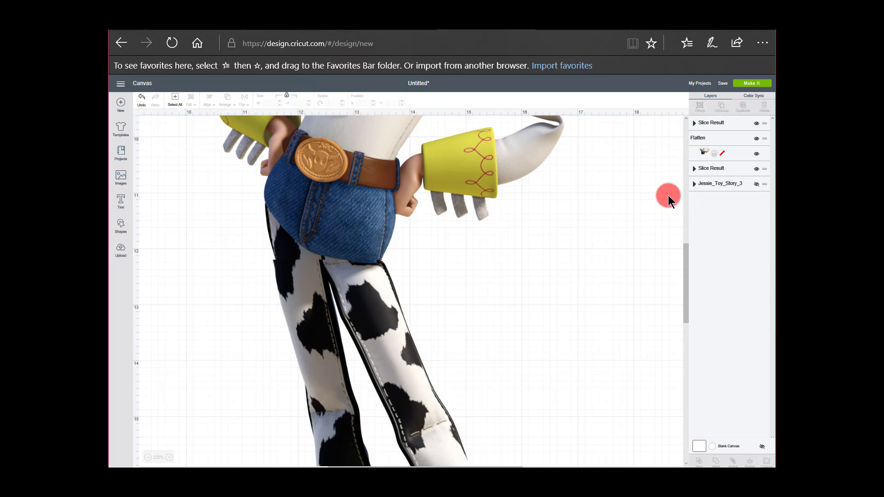
Start making the project and examine the legs, head and torso mats in the preview
click(746, 87)
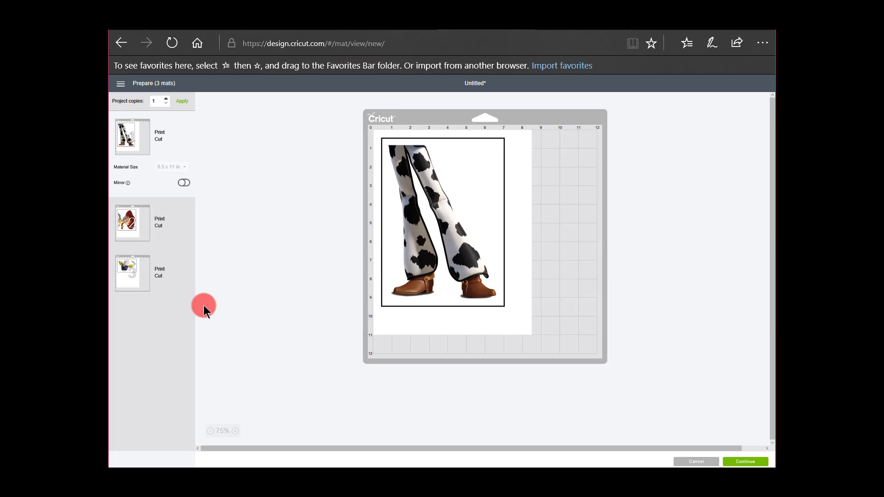
click(127, 223)
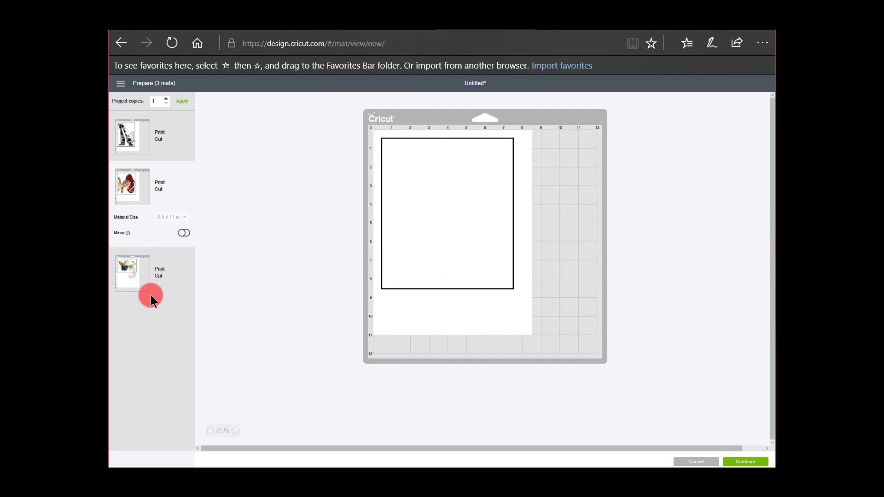
click(125, 267)
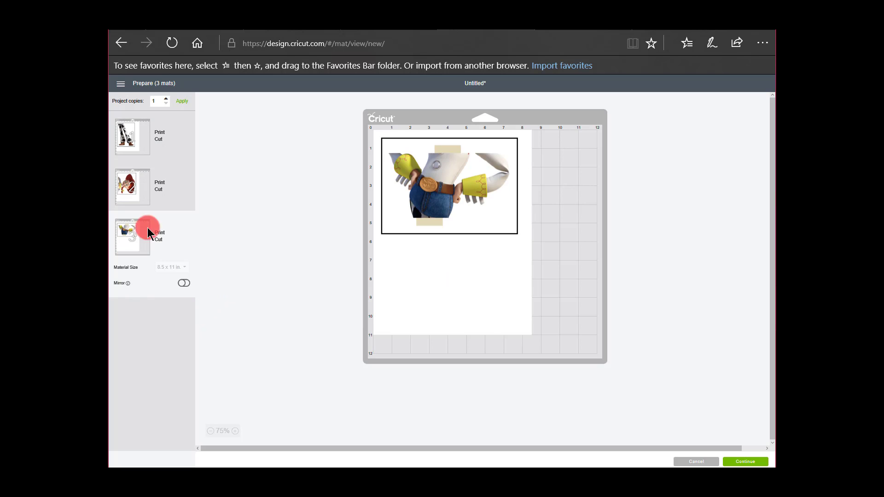
click(125, 136)
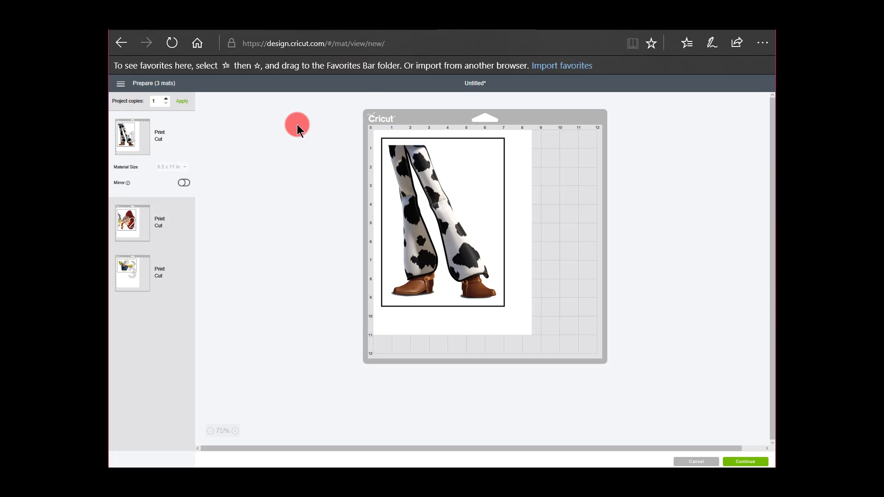
click(335, 123)
Continue to printing the legs mat, choose the HP Officejet 4630 series printer, and open the advanced print options
click(748, 461)
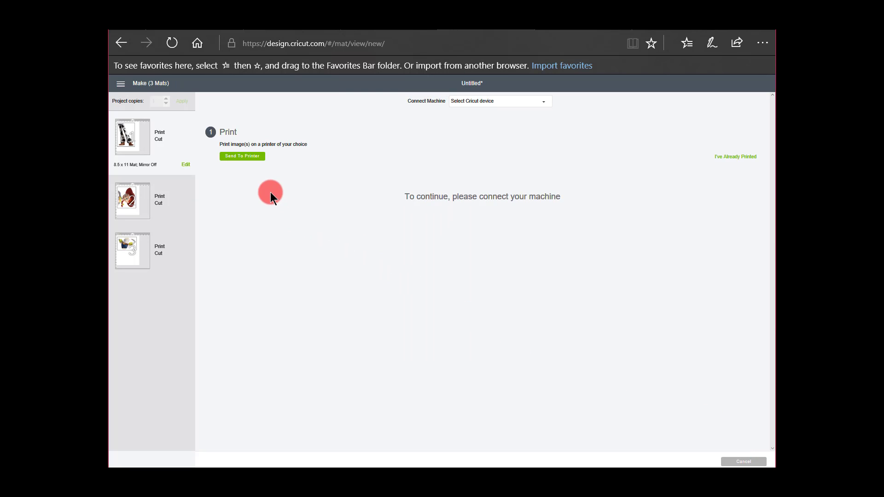
click(253, 159)
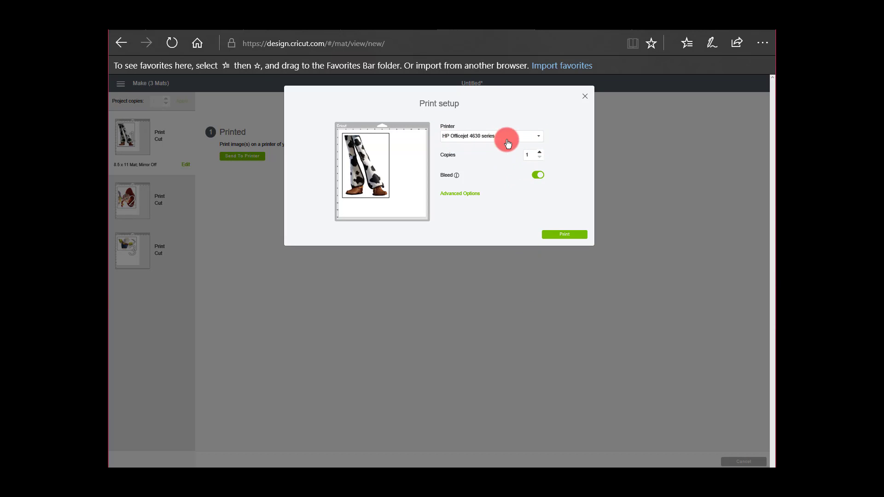
click(538, 137)
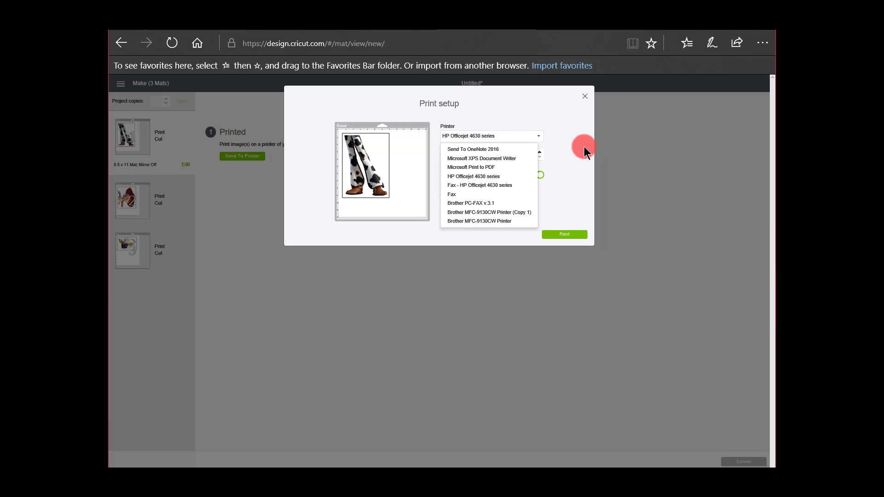
click(478, 177)
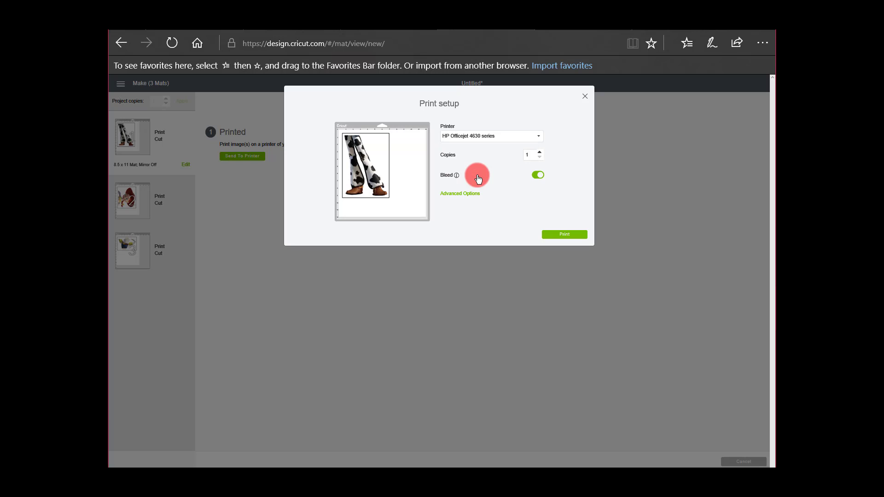
click(456, 197)
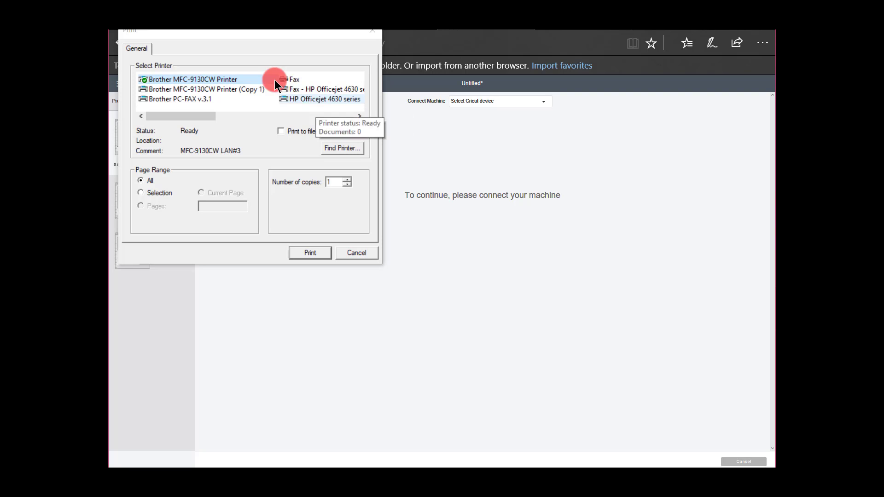
Set the HP Officejet 4630 series print quality to Best in its preferences and close the print dialog without printing
click(318, 100)
click(340, 130)
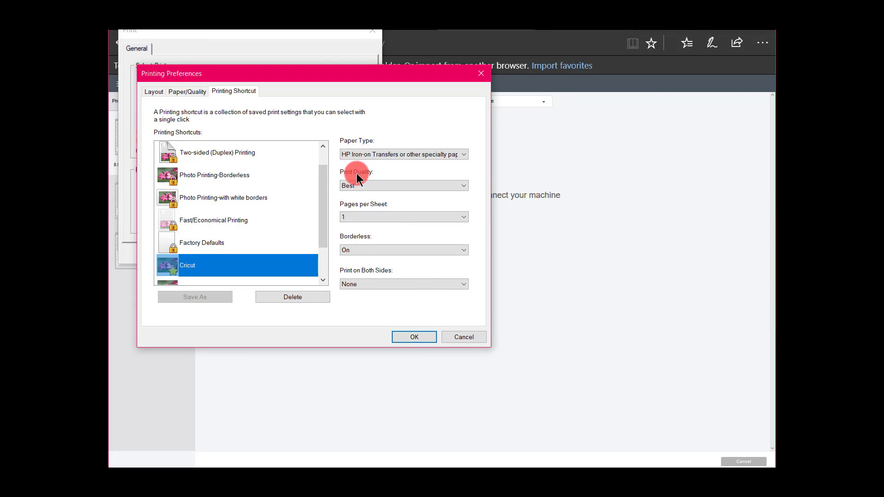
click(463, 186)
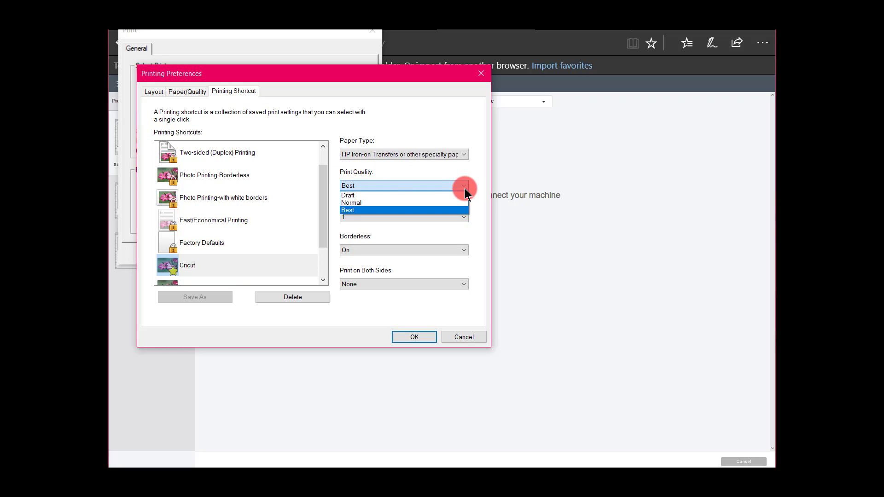
click(378, 210)
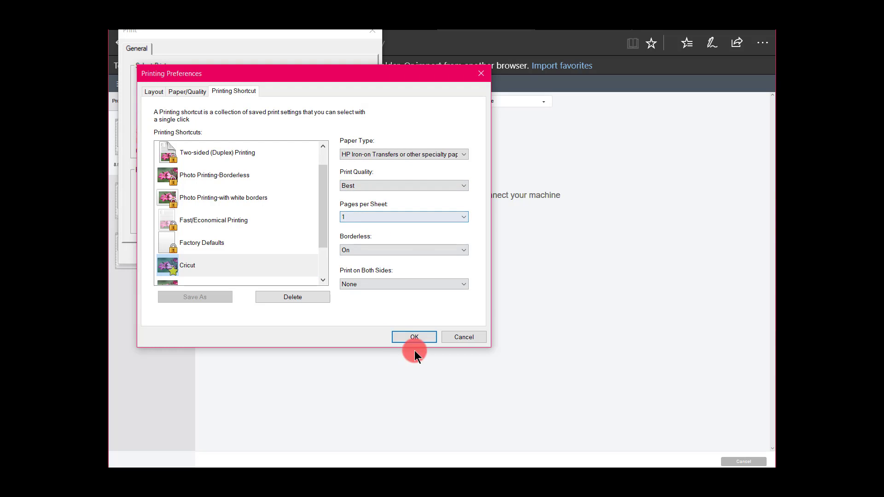
click(435, 340)
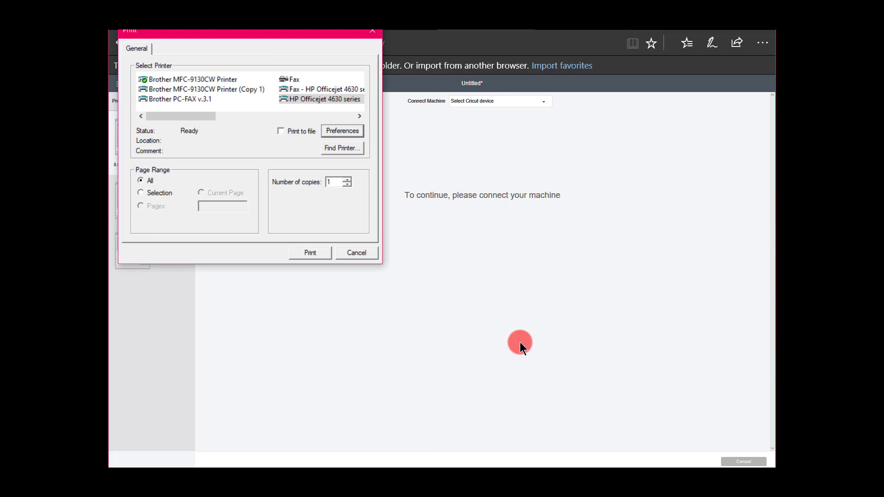
click(372, 30)
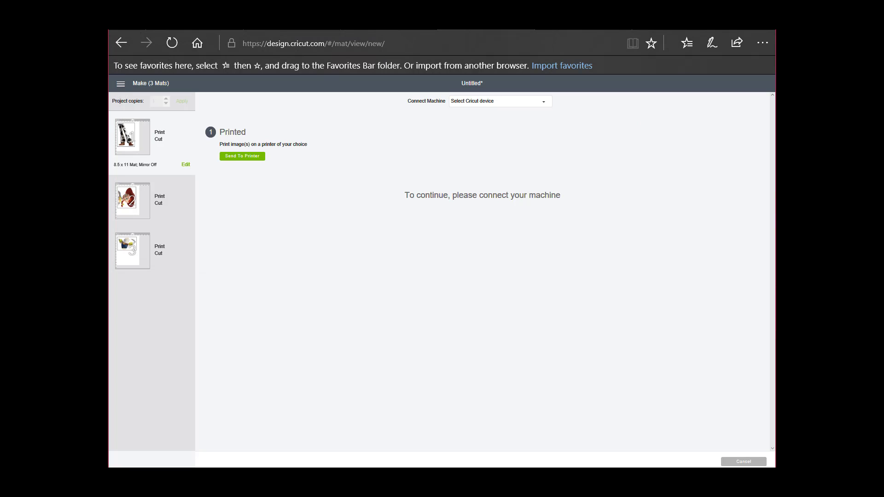